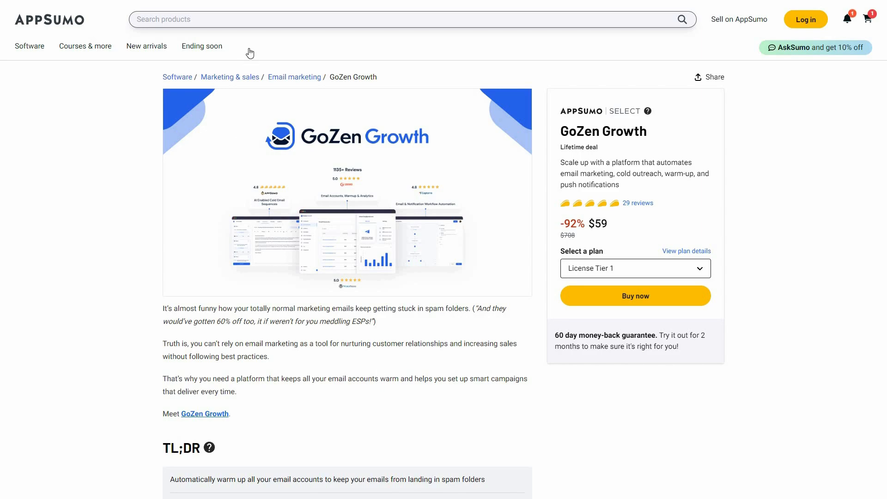
- Review the GoZen Growth deal terms and license plans, including the License Tier 4 and License Tier 5 options
{"action": "scroll", "coordinate": [254, 28], "scroll_direction": "down", "scroll_amount": 3}
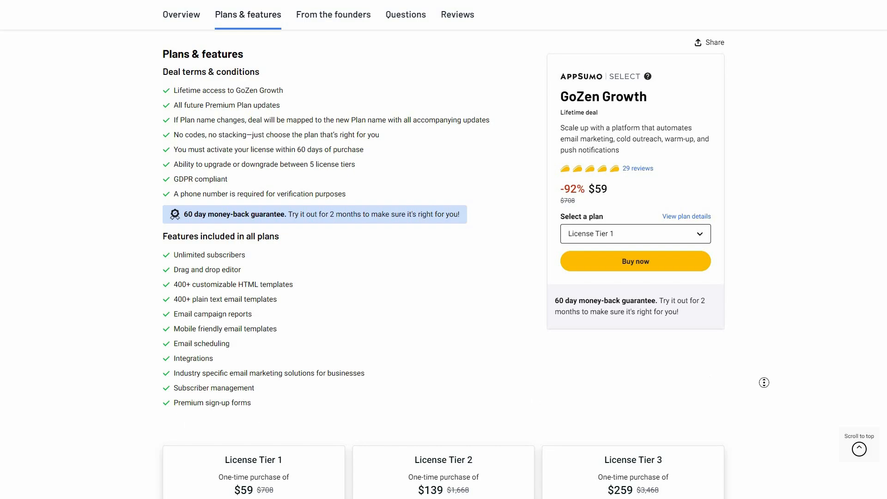
{"action": "scroll", "coordinate": [778, 412], "scroll_direction": "down", "scroll_amount": 1}
{"action": "scroll", "coordinate": [778, 413], "scroll_direction": "down", "scroll_amount": 5}
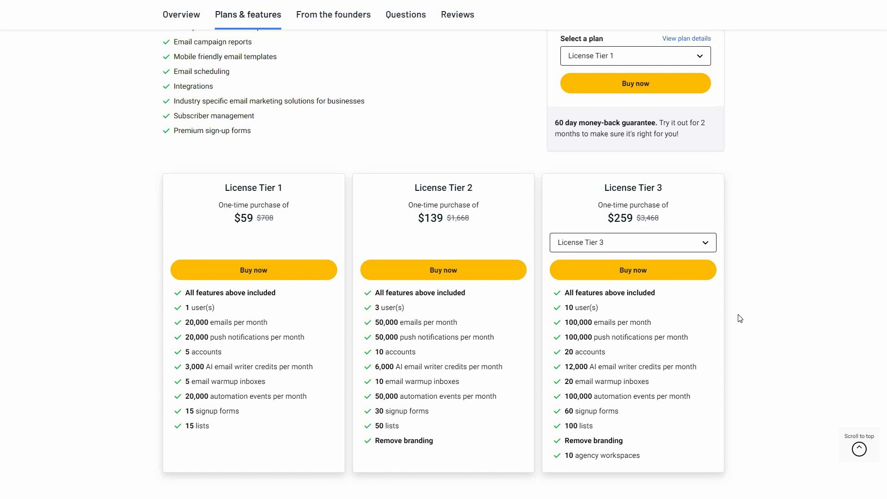
{"action": "left_click", "coordinate": [633, 243]}
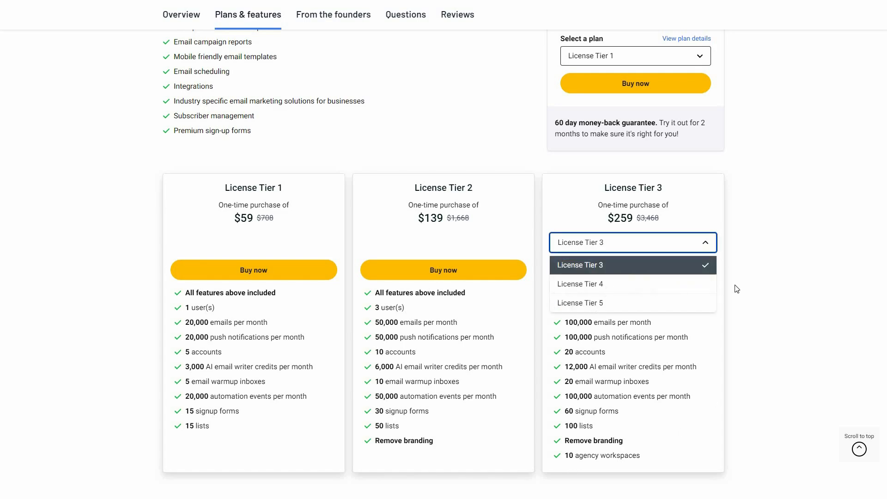
{"action": "left_click", "coordinate": [606, 286]}
{"action": "left_click", "coordinate": [705, 247]}
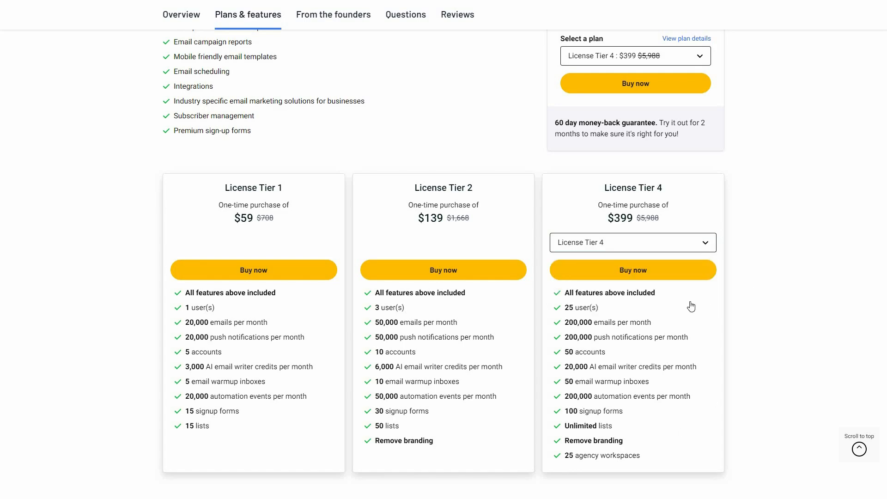
{"action": "left_click", "coordinate": [691, 303]}
{"action": "scroll", "coordinate": [770, 188], "scroll_direction": "up", "scroll_amount": 5}
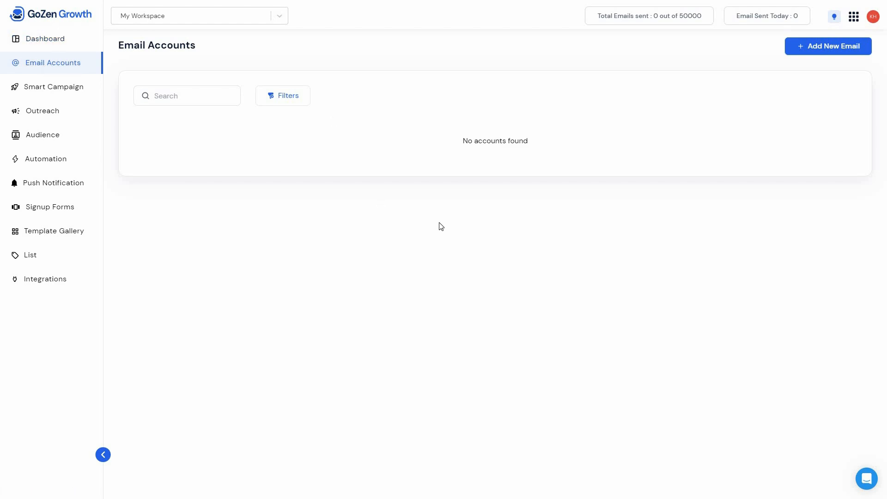
- Examine the provider options for connecting a new email account, including the Google / G-Suite setup instructions, and return to the accounts overview
{"action": "left_click", "coordinate": [852, 50]}
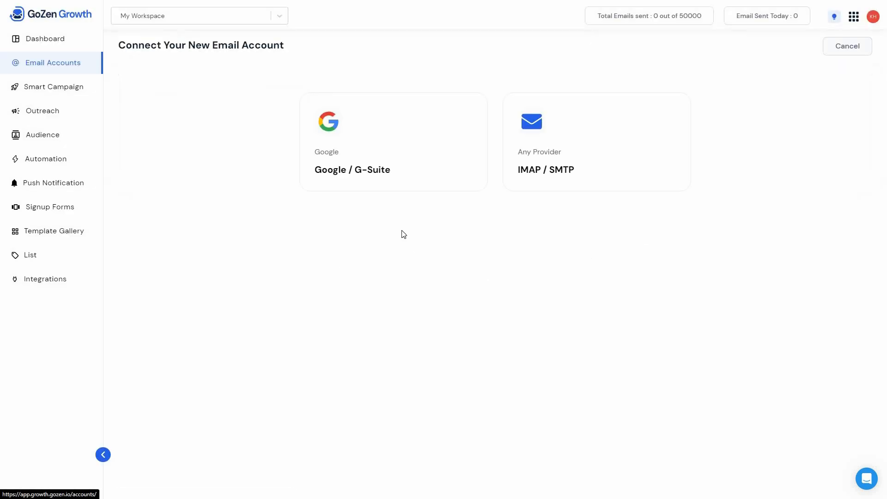
{"action": "left_click", "coordinate": [378, 186]}
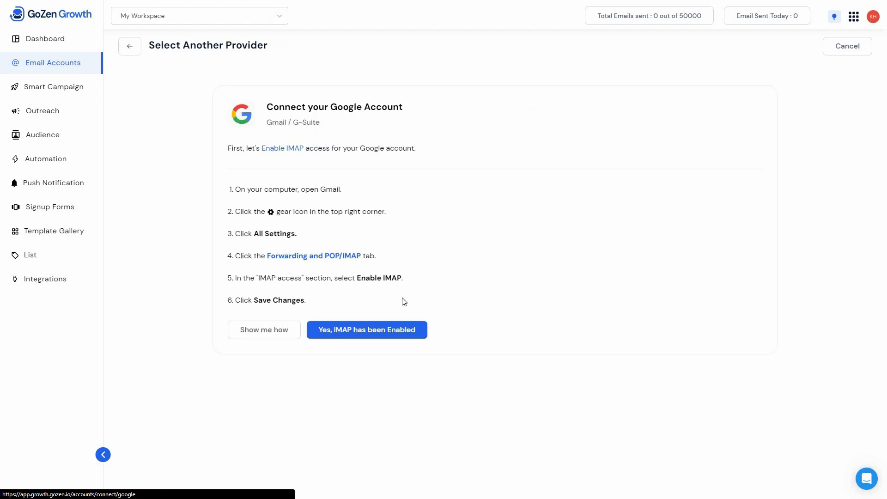
{"action": "left_click", "coordinate": [128, 48]}
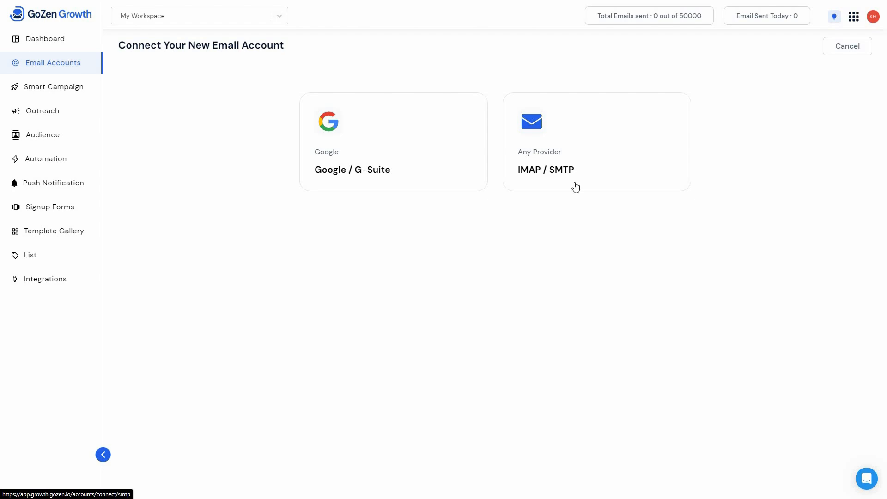
{"action": "left_click", "coordinate": [49, 68]}
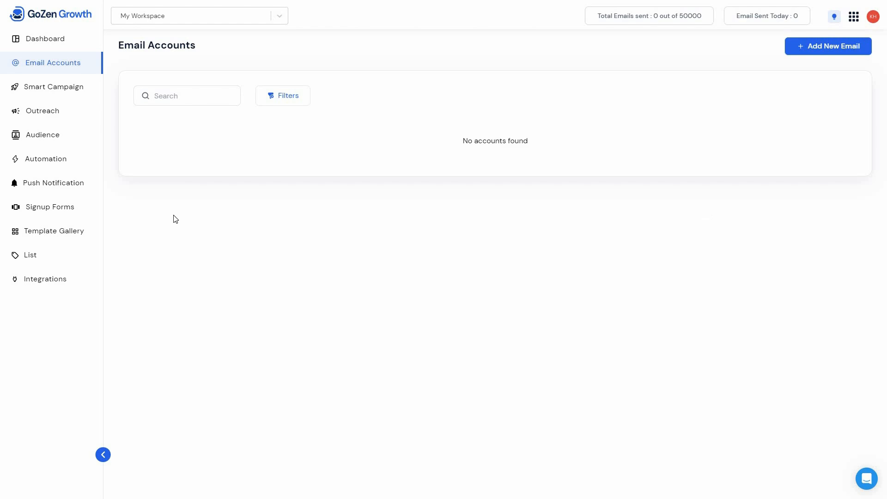
- Create a contact list named "For Cold Email Campaign"
{"action": "left_click", "coordinate": [45, 261]}
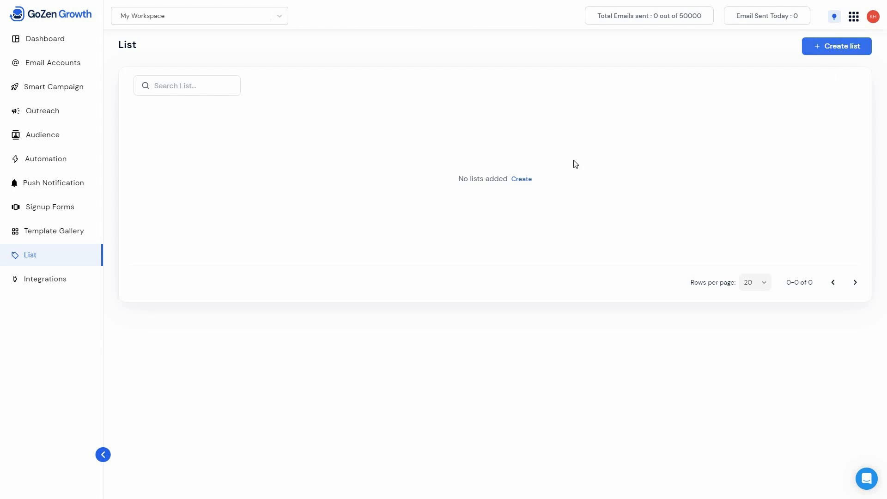
{"action": "left_click", "coordinate": [836, 46]}
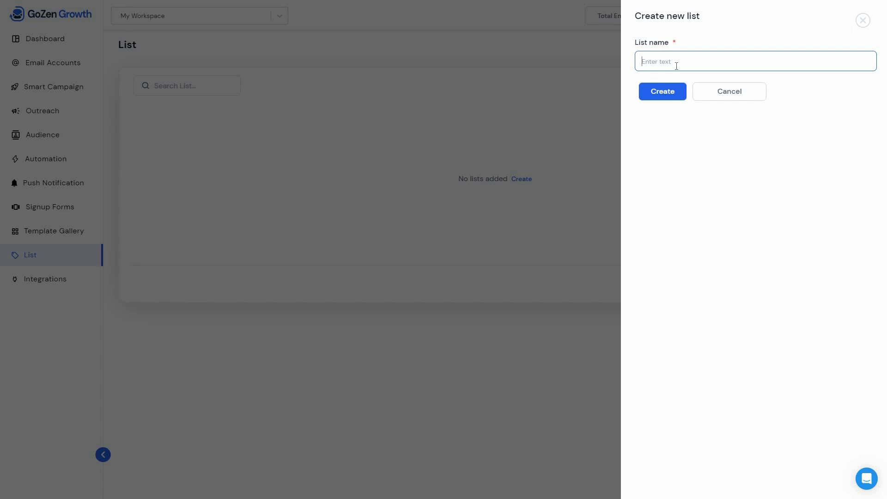
{"action": "type", "text": "For Cold Email Campaign"}
{"action": "left_click", "coordinate": [665, 93]}
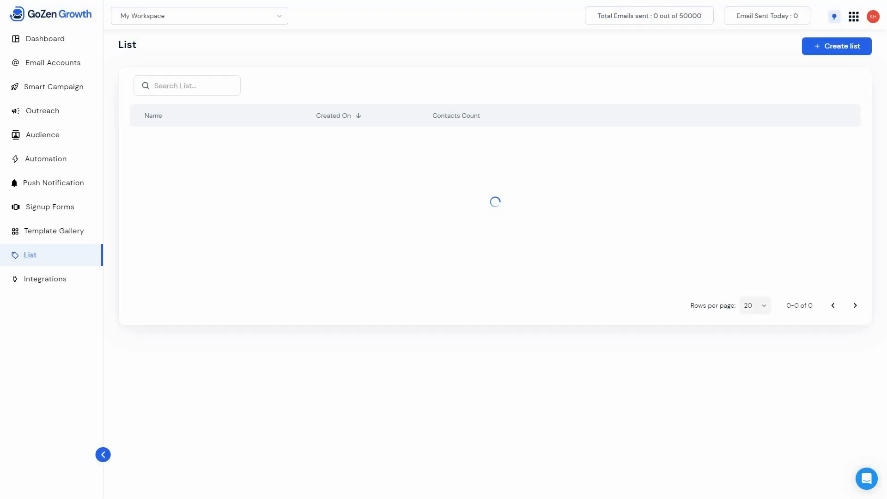
- Create a second contact list named "For Email Marketing Campaign"
{"action": "left_click", "coordinate": [836, 46]}
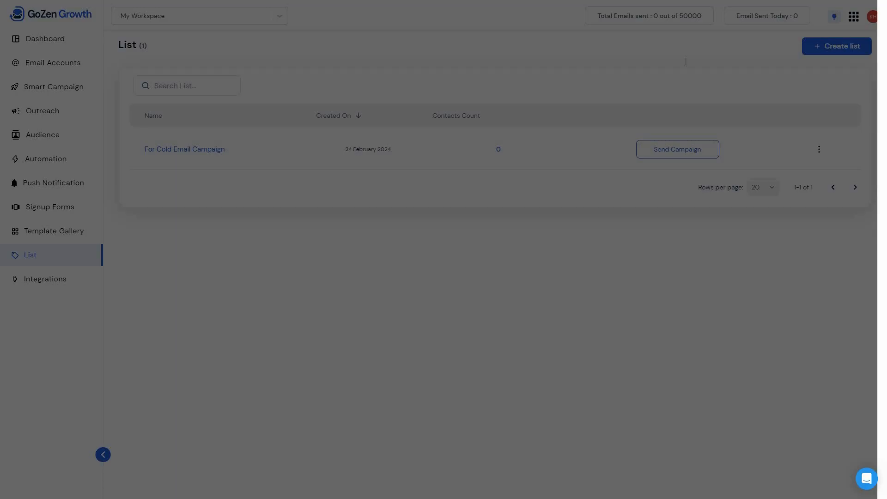
{"action": "left_click", "coordinate": [685, 61]}
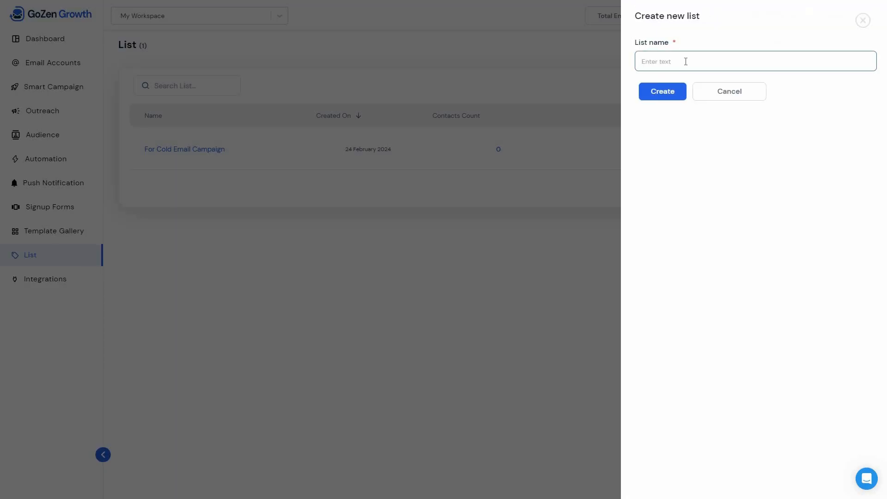
{"action": "type", "text": "For Email Marketing Campaign"}
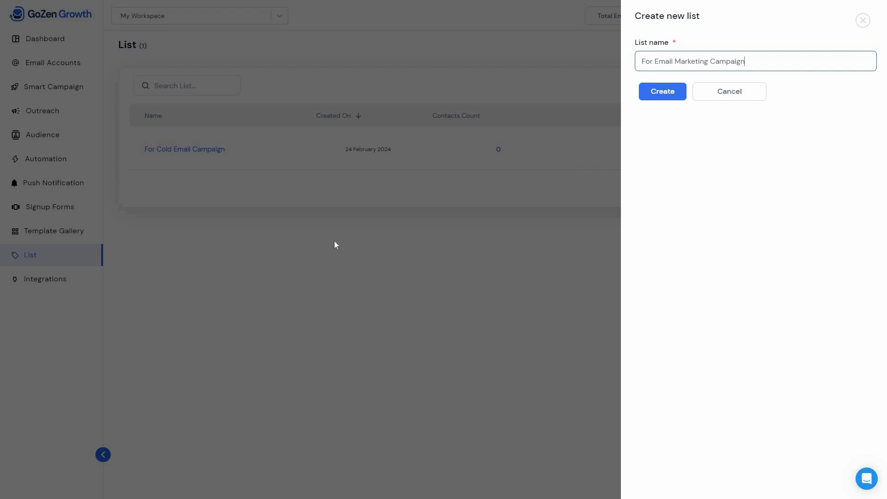
{"action": "key", "text": "Return"}
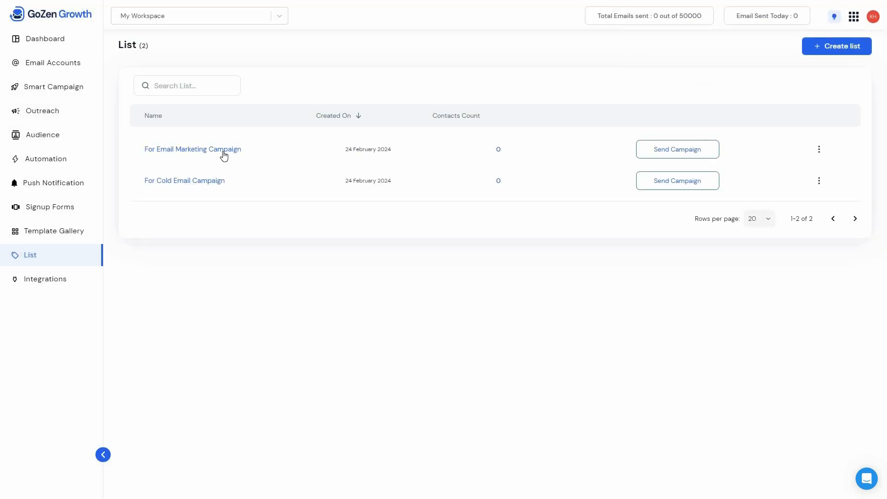
- Examine the actions for the "For Email Marketing Campaign" list and the sources for importing audience contacts
{"action": "left_click", "coordinate": [818, 149]}
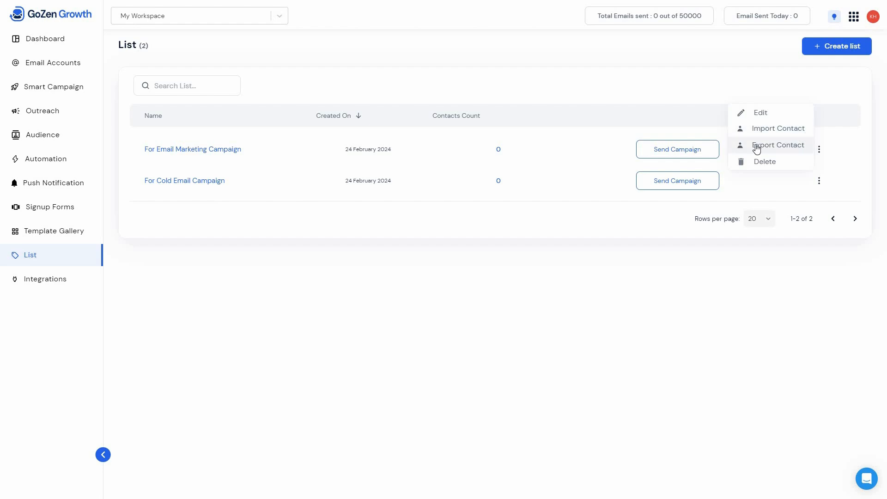
{"action": "left_click", "coordinate": [213, 203]}
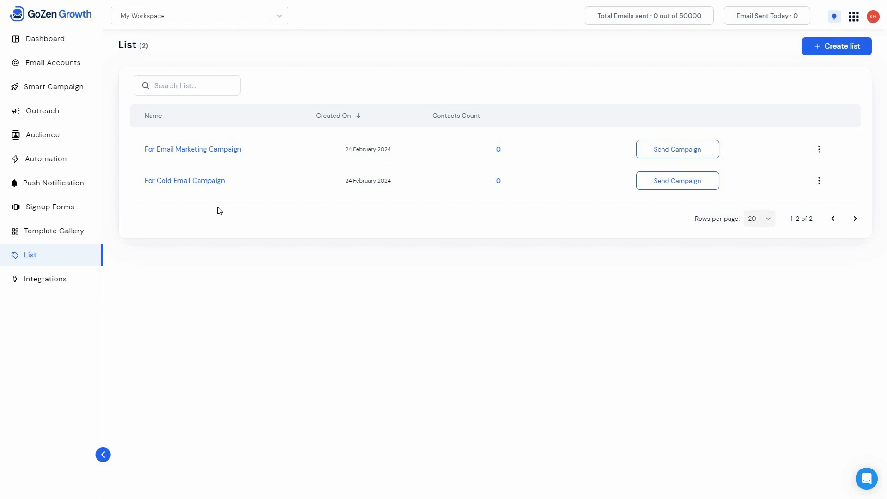
{"action": "left_click", "coordinate": [74, 138]}
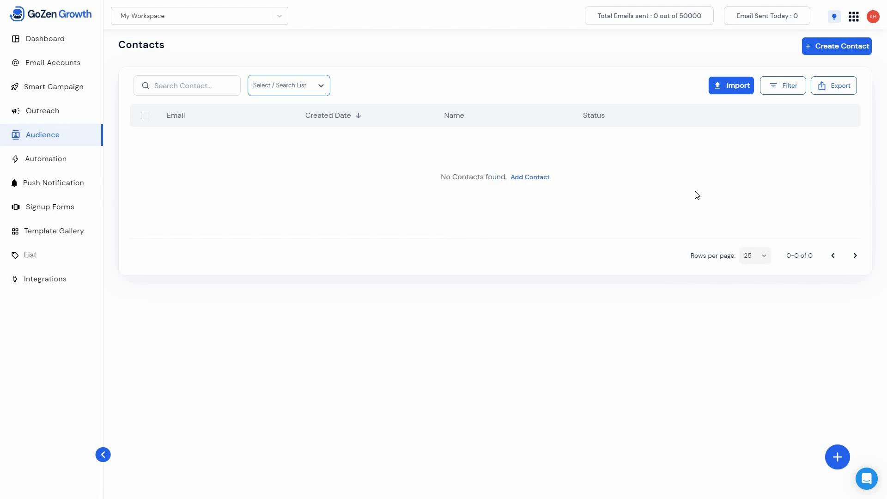
{"action": "left_click", "coordinate": [729, 88]}
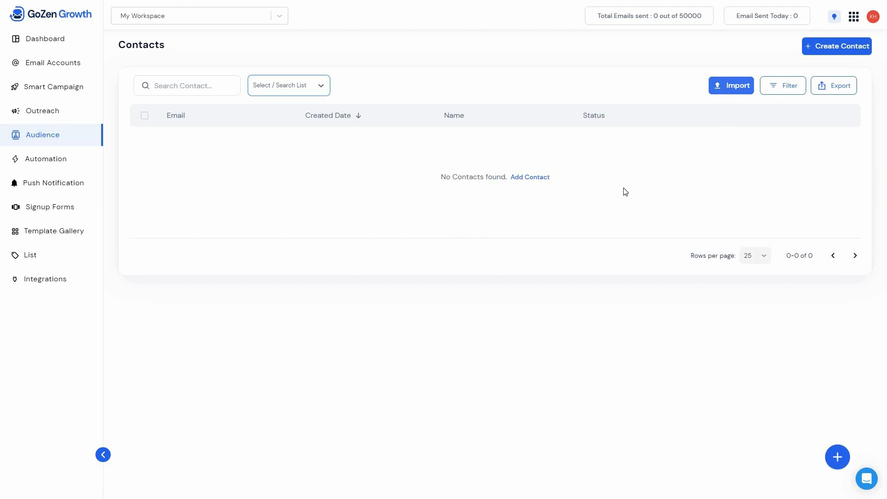
{"action": "left_click", "coordinate": [553, 140]}
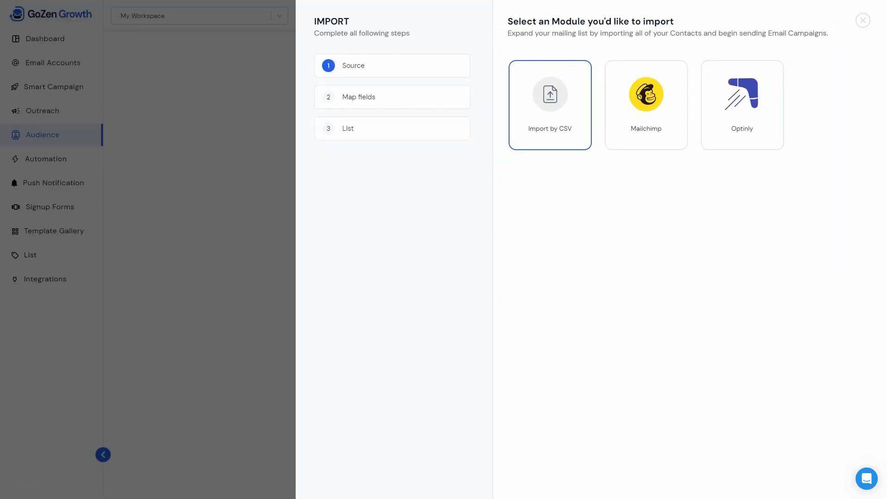
{"action": "left_click", "coordinate": [660, 142]}
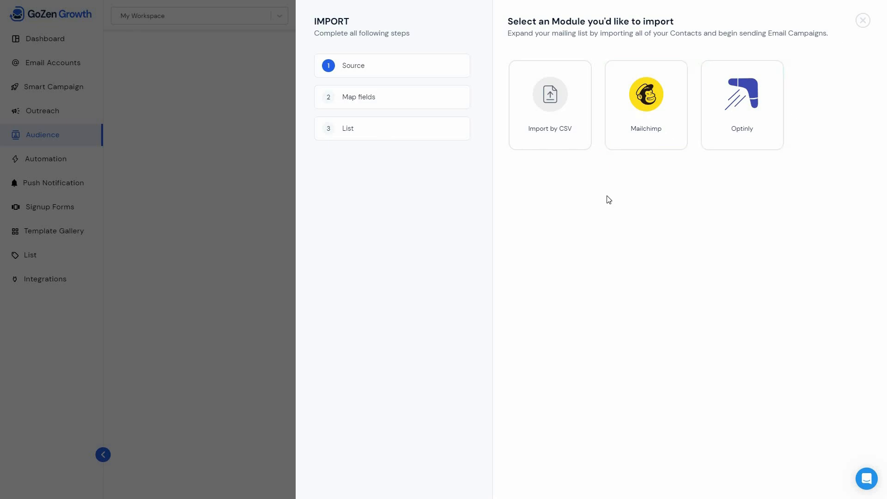
{"action": "key", "text": "alt+Left"}
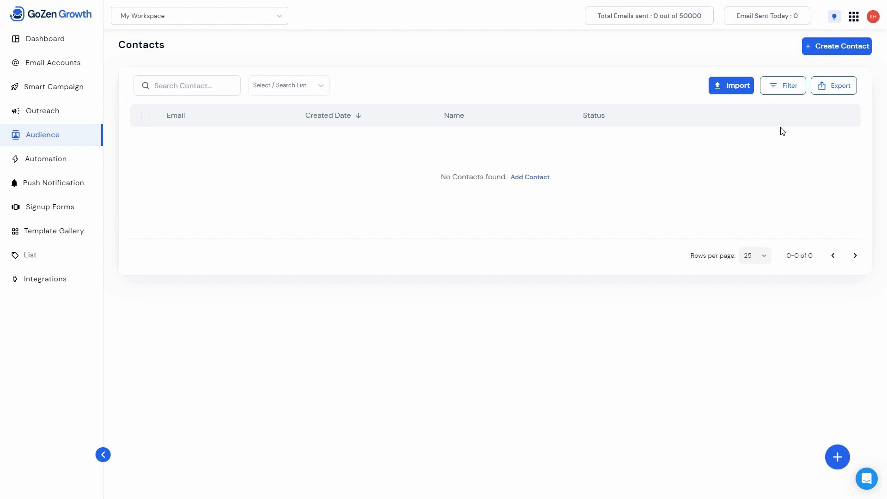
- Start a new audience contact with the contact's email address and assign it to the "For Email Marketing Campaign" list
{"action": "left_click", "coordinate": [850, 46]}
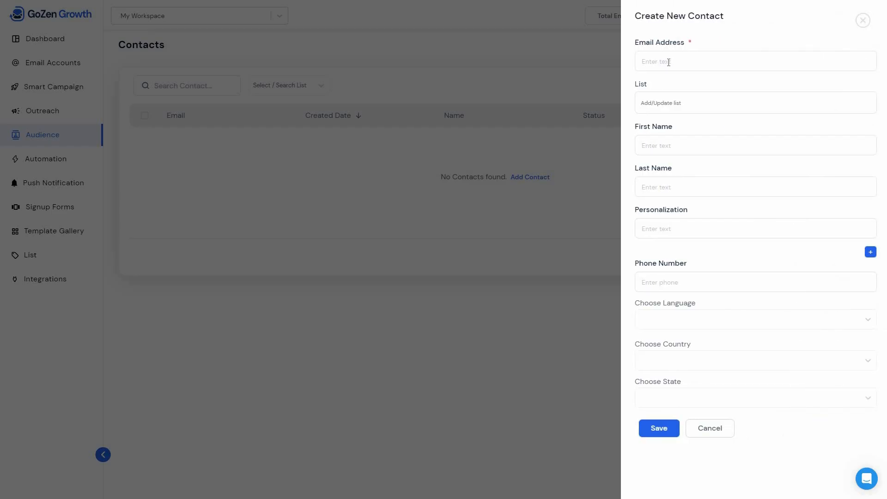
{"action": "left_click", "coordinate": [668, 62]}
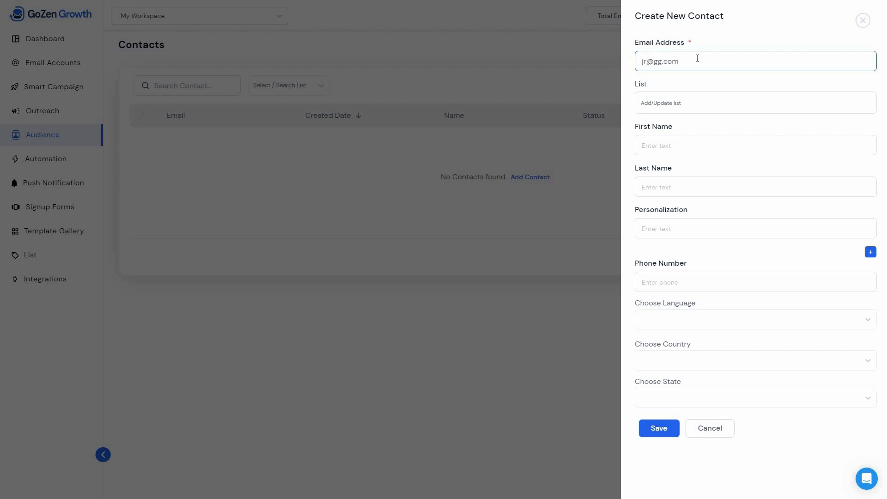
{"action": "left_click", "coordinate": [690, 108]}
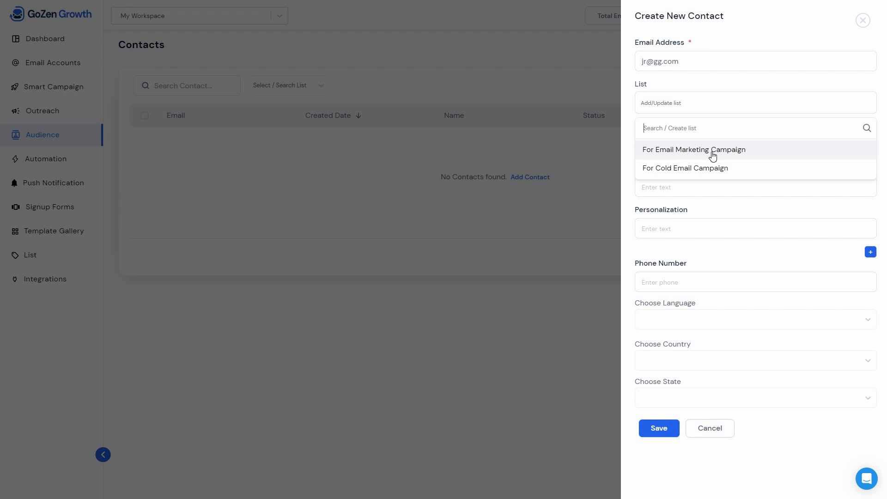
{"action": "left_click", "coordinate": [695, 156]}
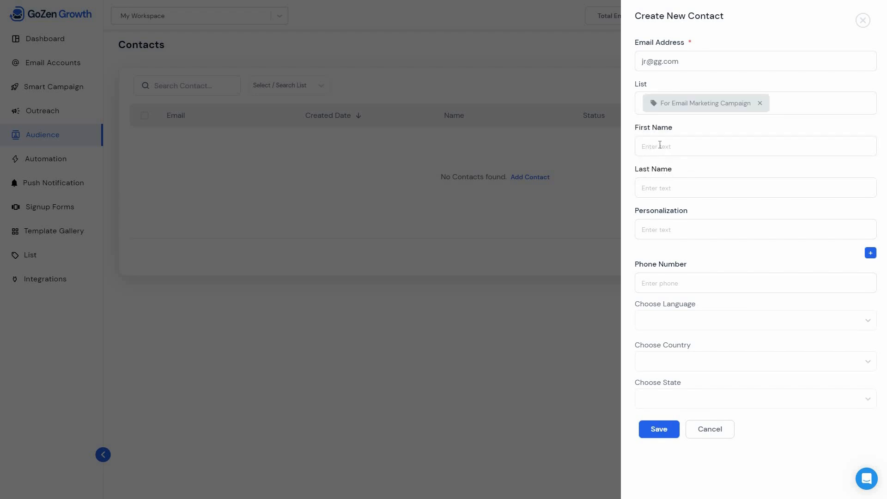
- Fill in the contact's first and last name, add the "personalization A" field and save the contact
{"action": "left_click", "coordinate": [665, 146]}
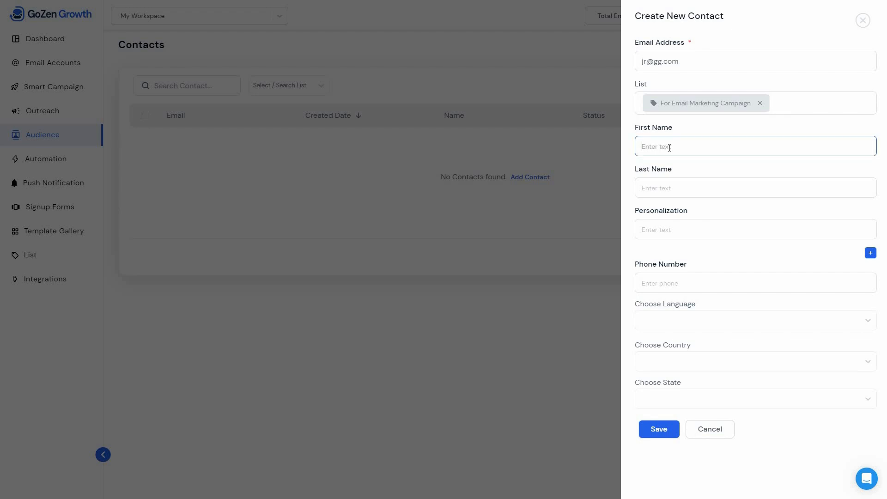
{"action": "key", "text": "Tab"}
{"action": "left_click", "coordinate": [689, 229]}
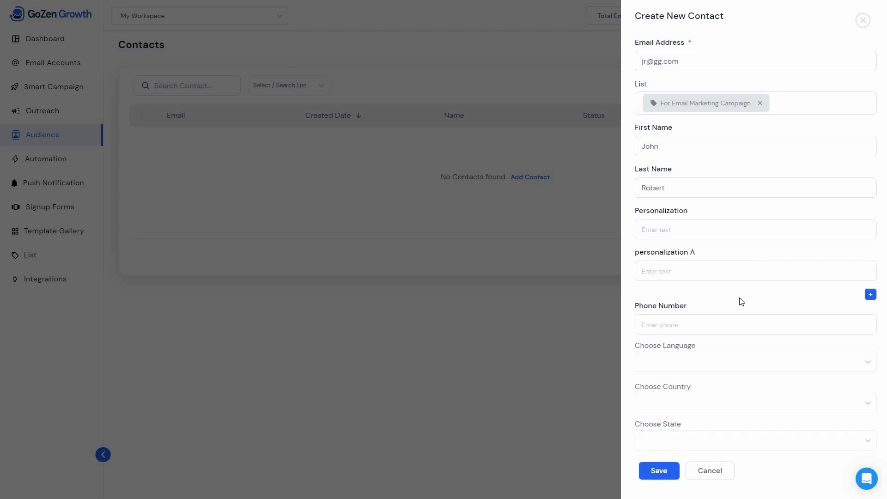
{"action": "scroll", "coordinate": [711, 319], "scroll_direction": "down", "scroll_amount": 1}
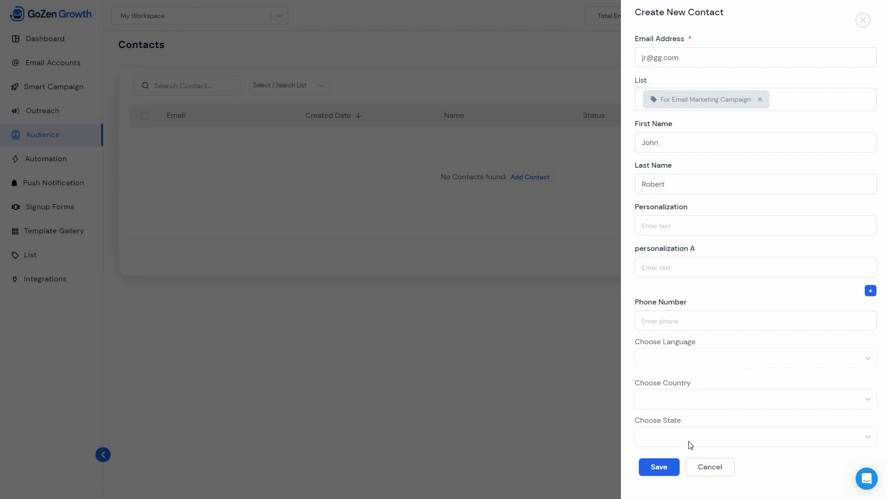
{"action": "left_click", "coordinate": [660, 469]}
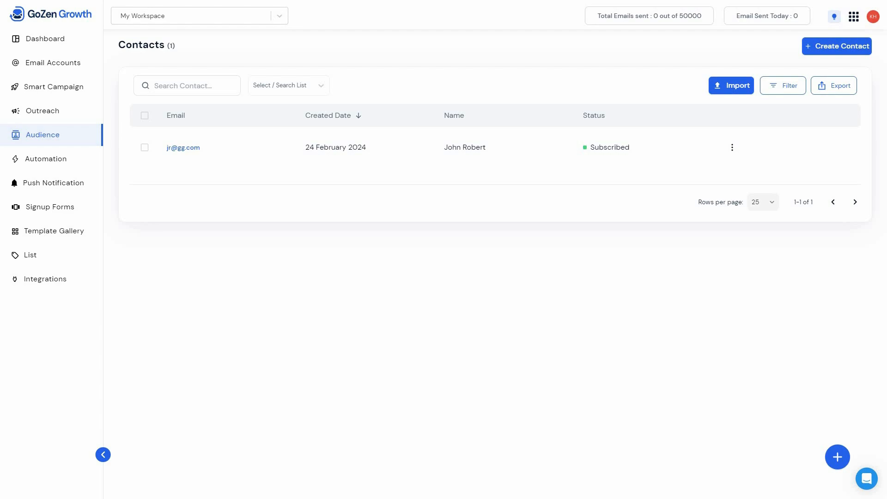
- Unsubscribe the existing contact and create another with an email address and full name in the "For Cold Email Campaign" list
{"action": "left_click", "coordinate": [183, 149]}
{"action": "left_click", "coordinate": [837, 47]}
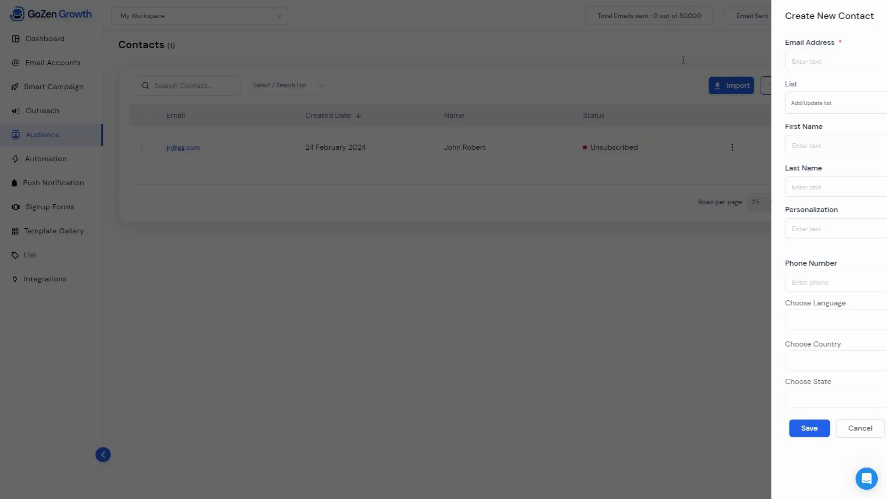
{"action": "left_click", "coordinate": [683, 60]}
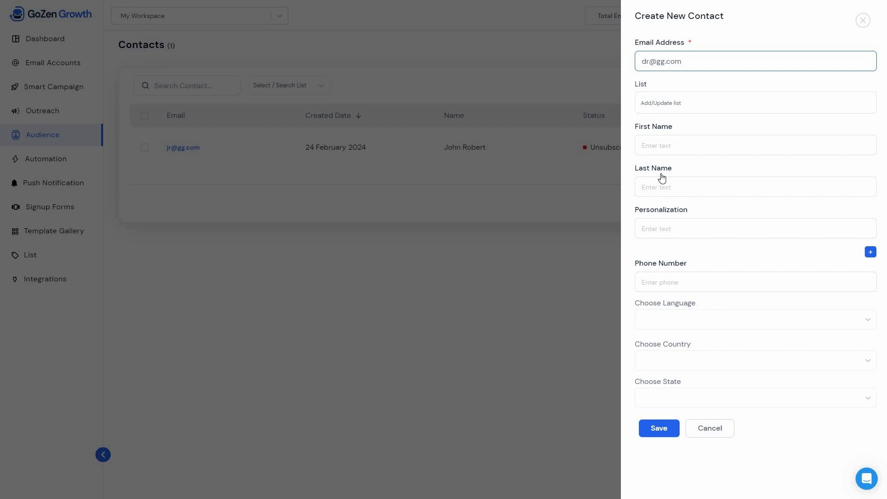
{"action": "left_click", "coordinate": [675, 103]}
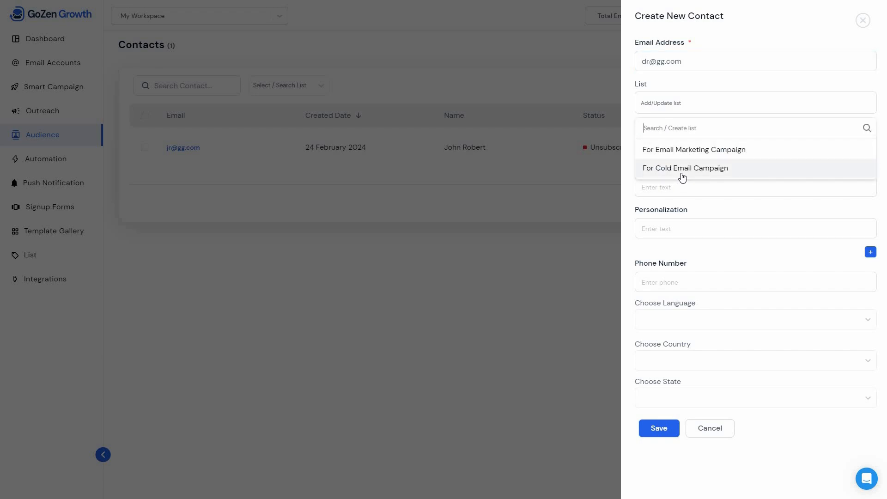
{"action": "left_click", "coordinate": [682, 168]}
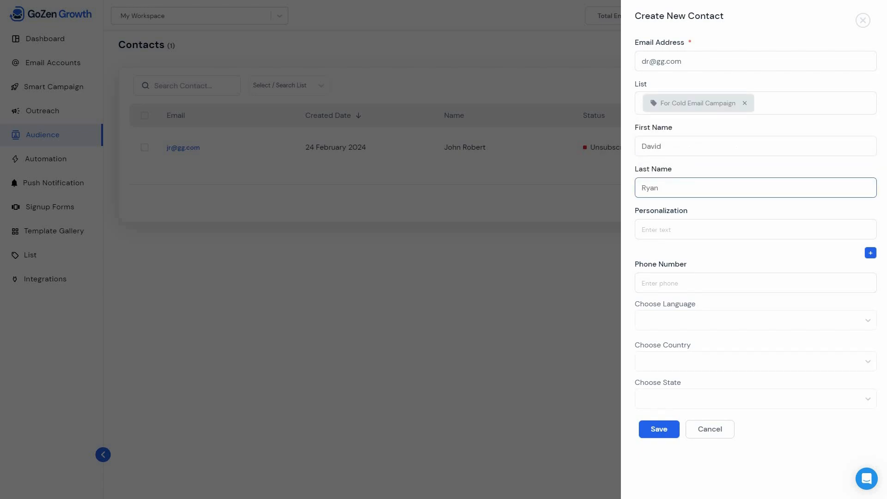
{"action": "left_click", "coordinate": [659, 429]}
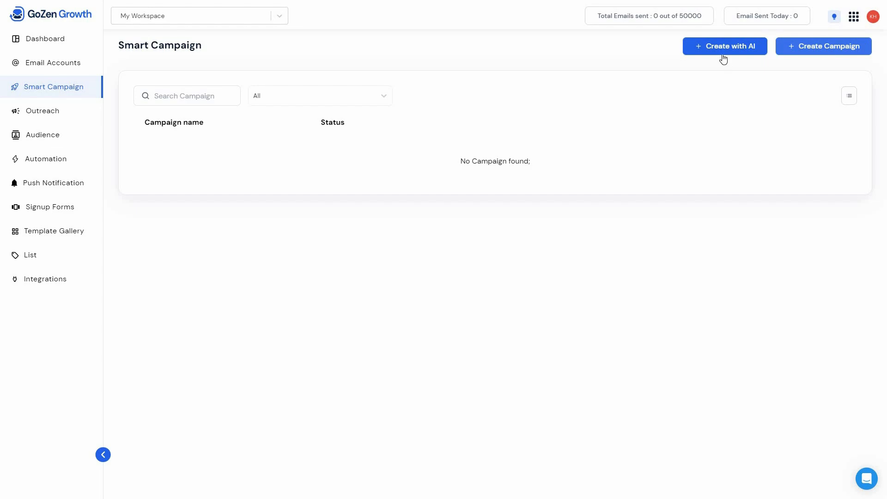
- Start an AI-generated smart campaign named "Cold Campaign 1" with 3 emails
{"action": "left_click", "coordinate": [737, 54]}
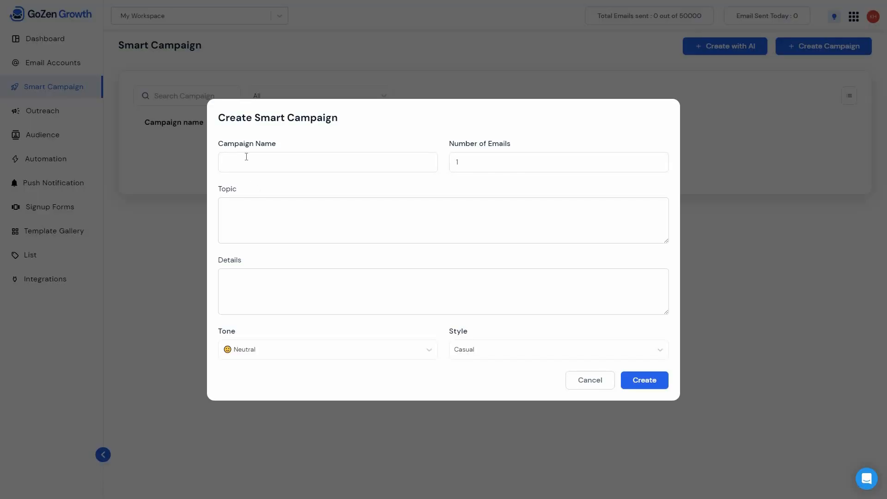
{"action": "left_click", "coordinate": [219, 147]}
{"action": "type", "text": "Cold Campaign 1"}
{"action": "left_click", "coordinate": [486, 160]}
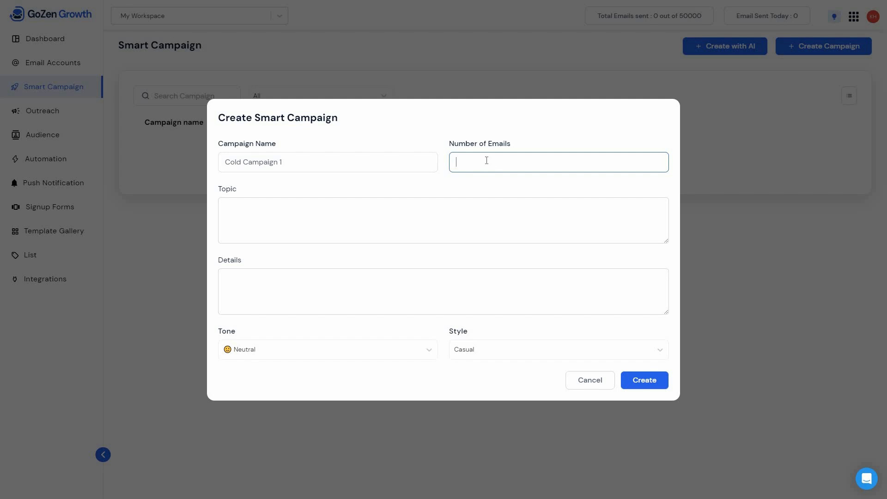
{"action": "type", "text": "3"}
- Enter the topic "50% of on all accessories of Zoomers" and details repeating it plus "Free shipping till the end of Feb"
{"action": "left_click", "coordinate": [257, 219]}
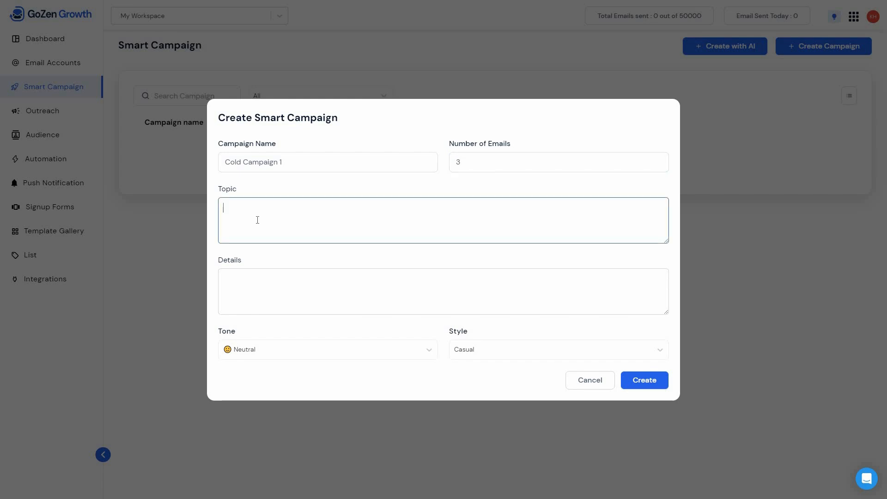
{"action": "type", "text": "50% of on all accessories of Zoomers"}
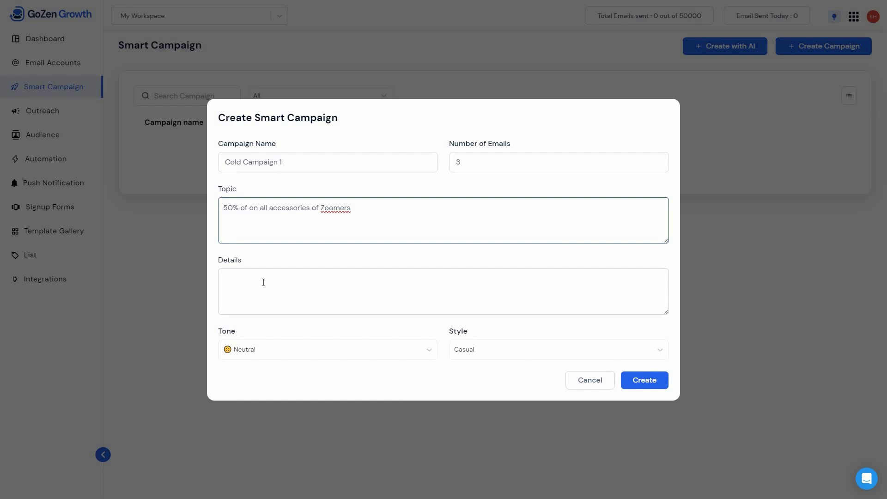
{"action": "left_click", "coordinate": [263, 283]}
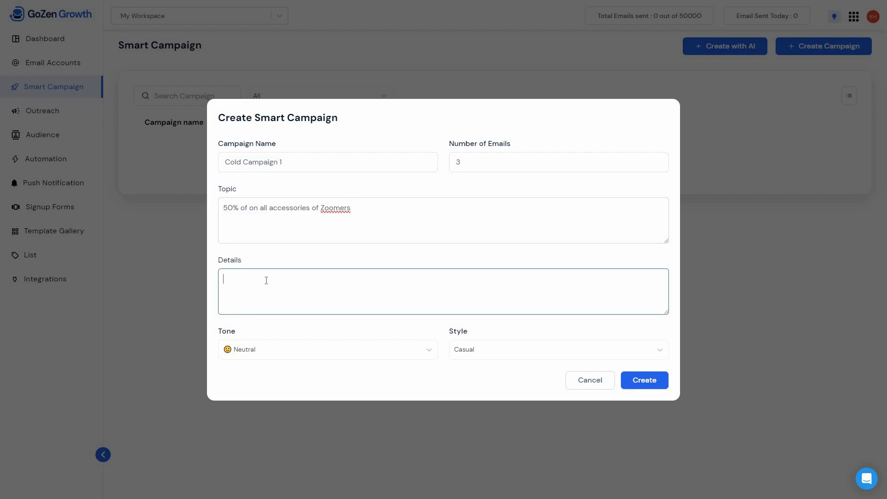
{"action": "type", "text": "50% of on all accessories of Zoomers. Free shipping till the end of Feb"}
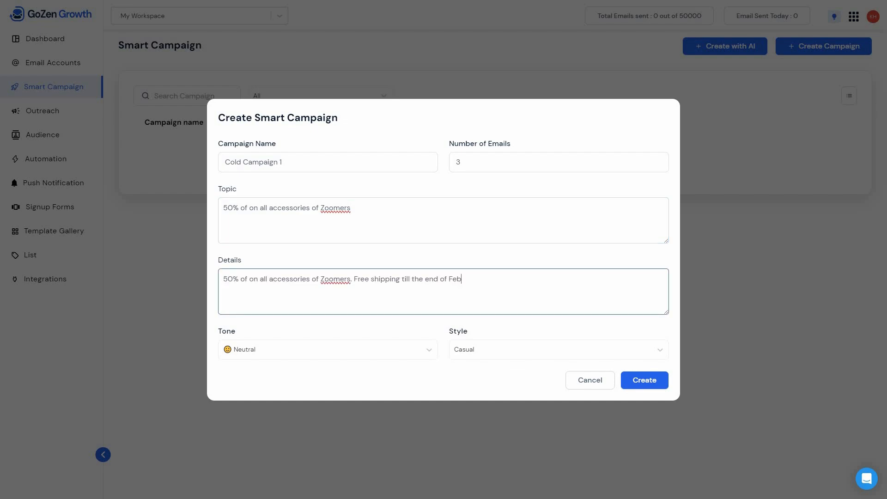
- Set the campaign's tone to Excited, keep the Casual style and create the campaign
{"action": "left_click", "coordinate": [304, 358]}
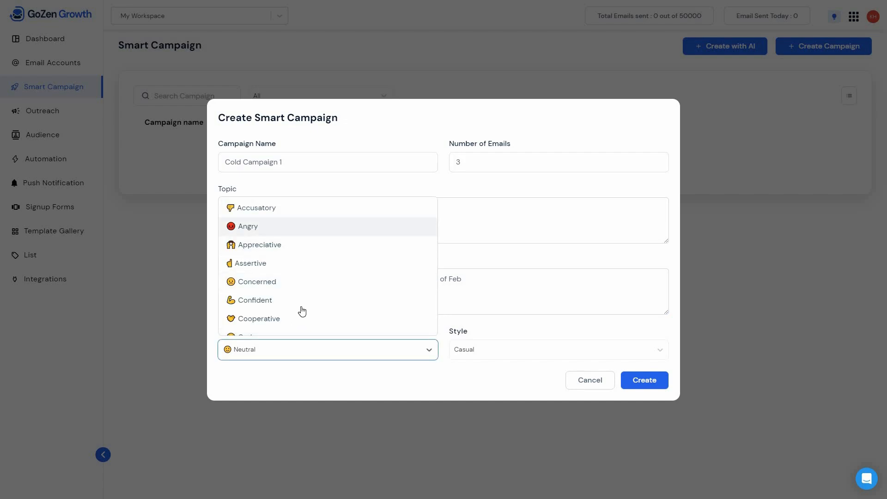
{"action": "scroll", "coordinate": [302, 311], "scroll_direction": "down", "scroll_amount": 5}
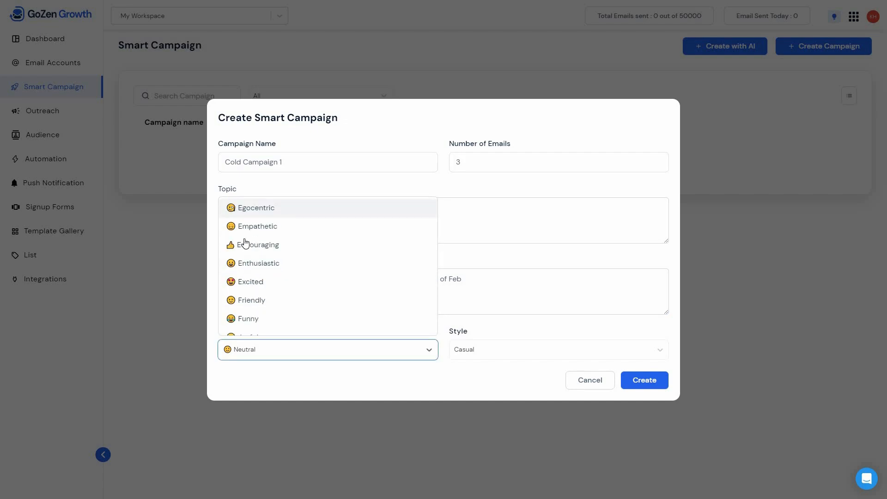
{"action": "scroll", "coordinate": [273, 241], "scroll_direction": "down", "scroll_amount": 2}
{"action": "left_click", "coordinate": [289, 237]}
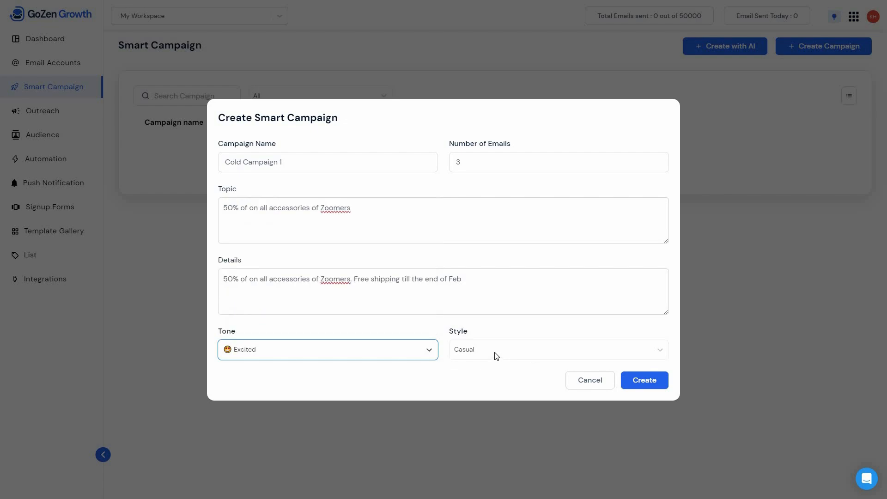
{"action": "left_click", "coordinate": [496, 356]}
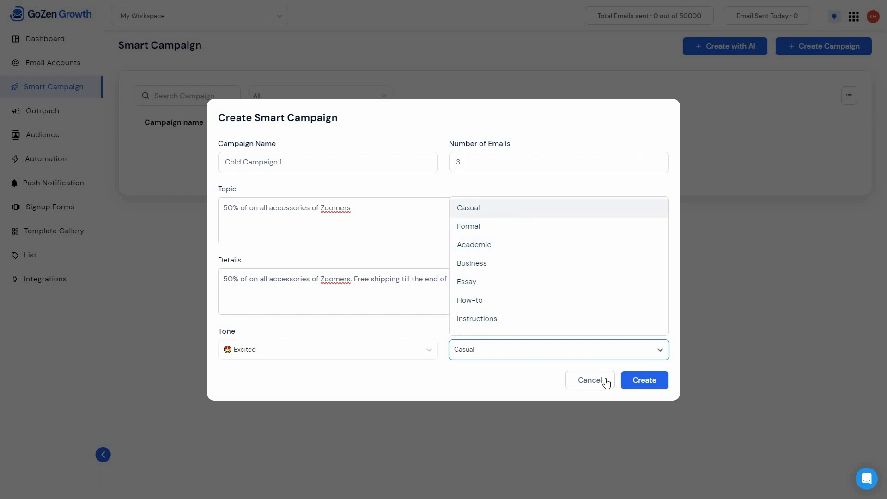
{"action": "left_click", "coordinate": [635, 382]}
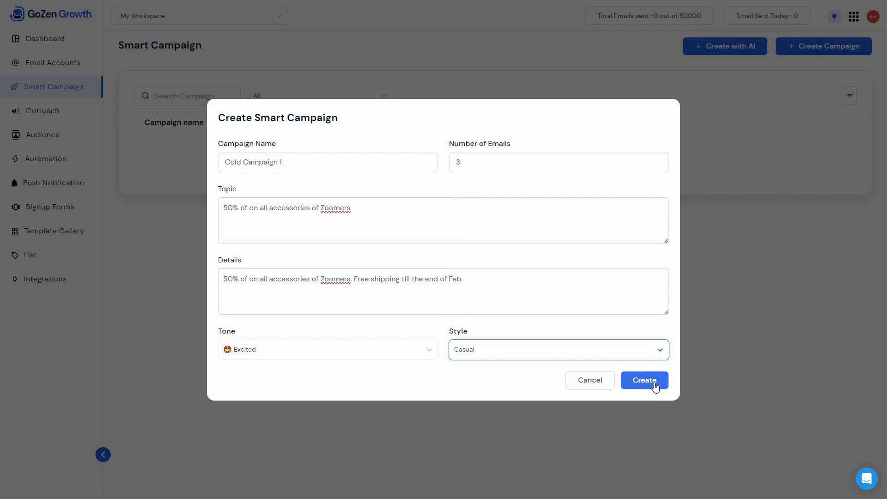
{"action": "left_click", "coordinate": [655, 386]}
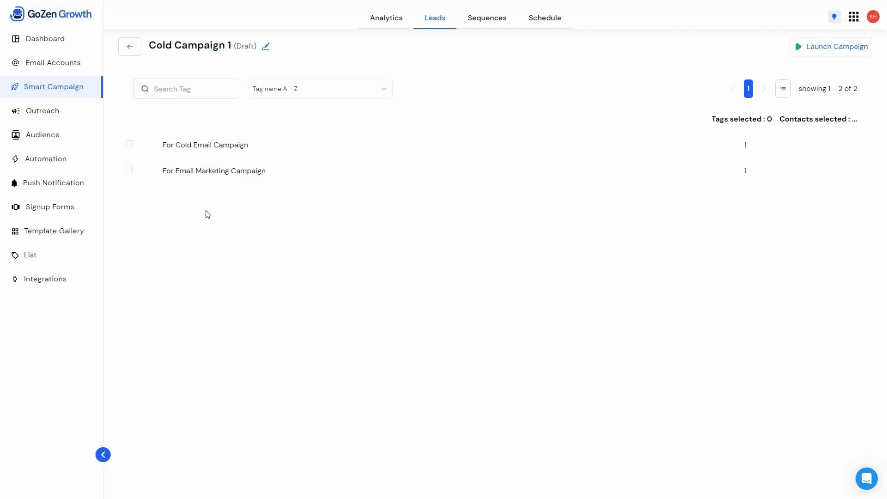
- Choose the "For Cold Email Campaign" list as the campaign's leads and open its email sequences
{"action": "left_click", "coordinate": [130, 146]}
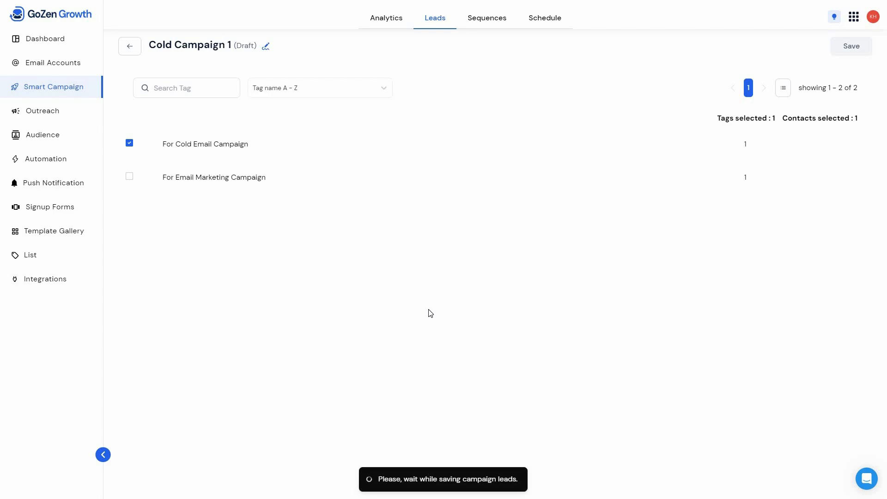
{"action": "left_click", "coordinate": [491, 22]}
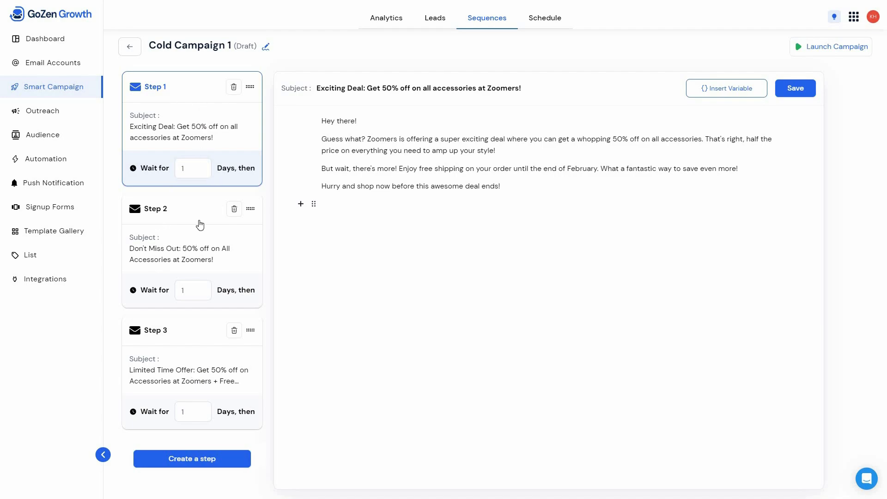
- Review the subject, body and waiting period of each of the three emails in the sequence
{"action": "left_click", "coordinate": [200, 225]}
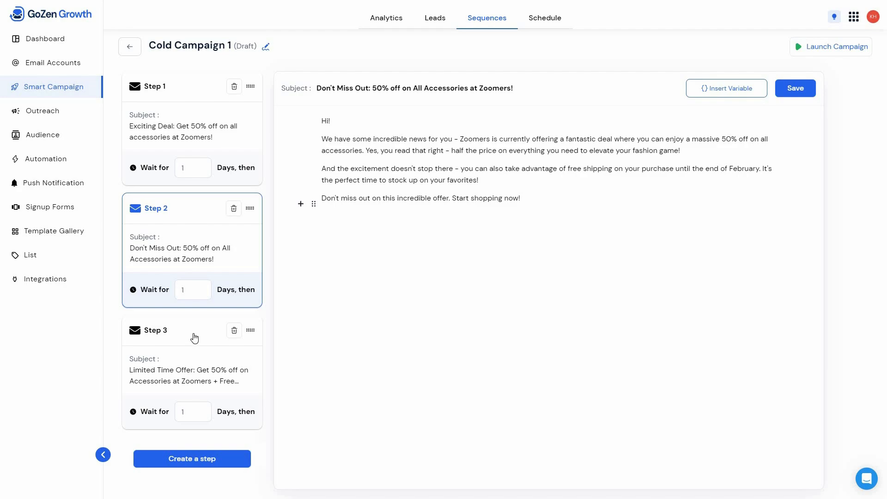
{"action": "left_click", "coordinate": [193, 337]}
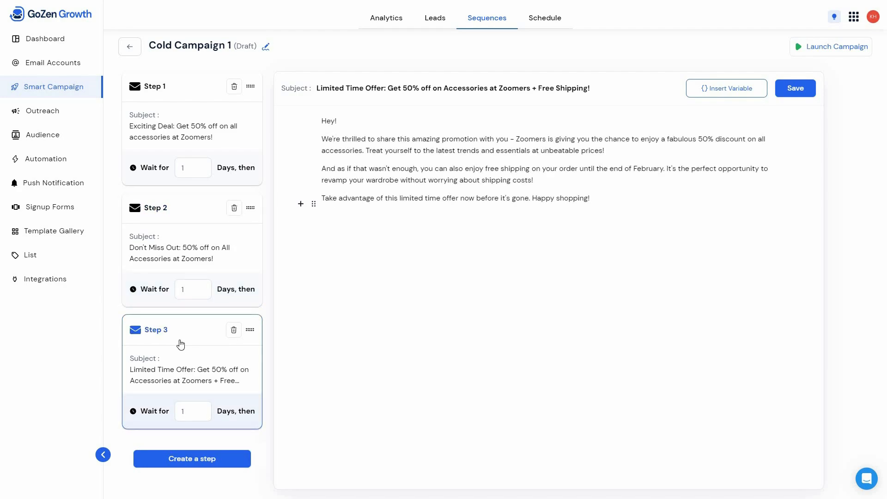
{"action": "left_click", "coordinate": [195, 169]}
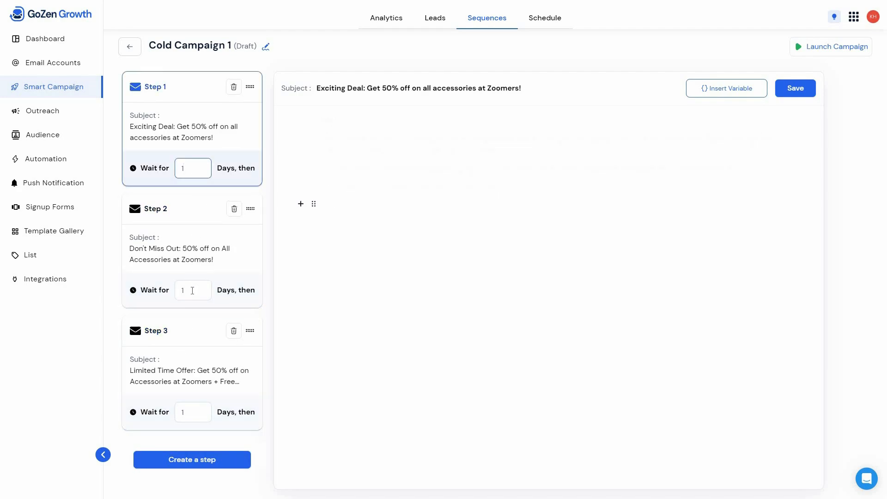
{"action": "left_click", "coordinate": [198, 304]}
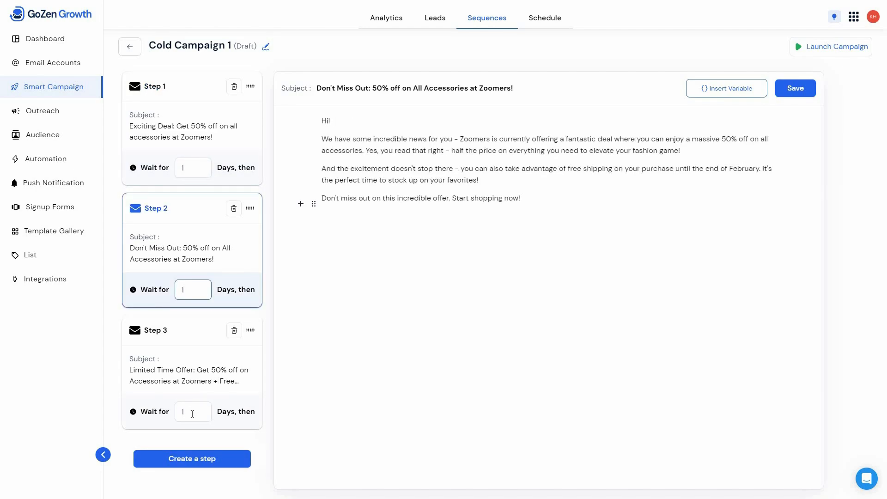
{"action": "left_click", "coordinate": [196, 416]}
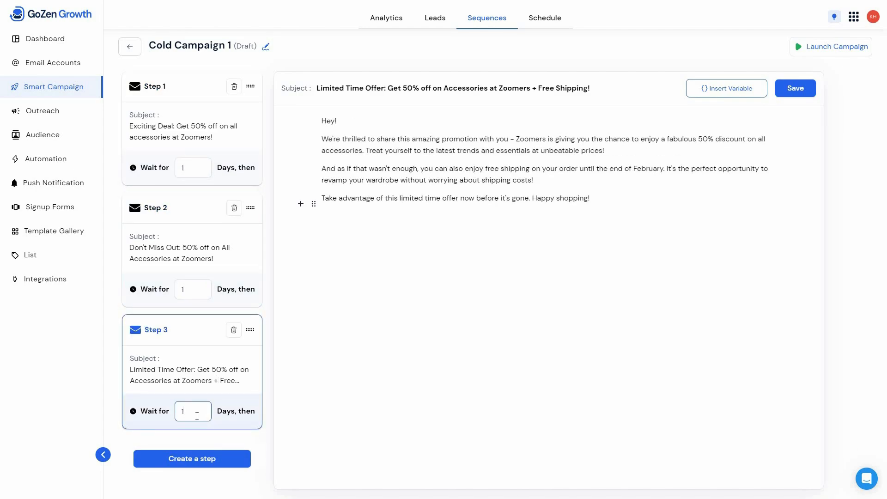
{"action": "left_click", "coordinate": [224, 119]}
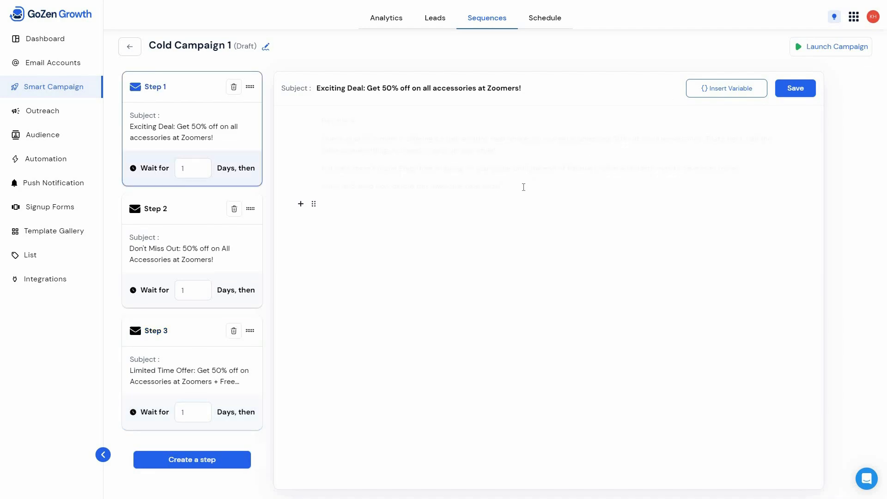
- Examine the content blocks, block actions and personalization variables available for the Step 1 email
{"action": "left_click", "coordinate": [300, 206]}
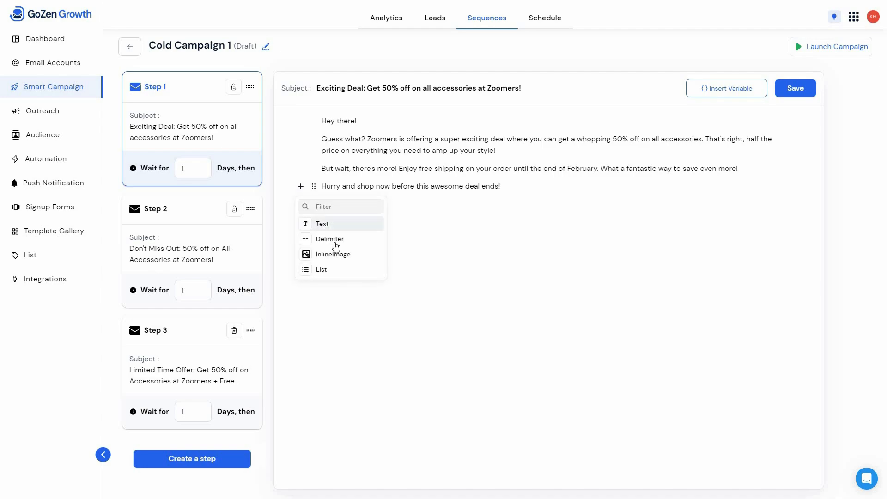
{"action": "left_click", "coordinate": [412, 222]}
{"action": "left_click", "coordinate": [314, 208]}
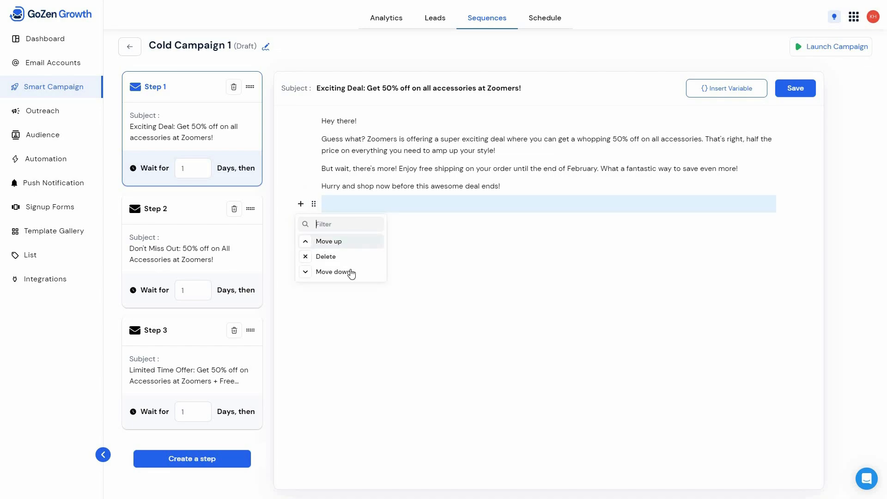
{"action": "left_click", "coordinate": [449, 257]}
{"action": "left_click", "coordinate": [744, 92]}
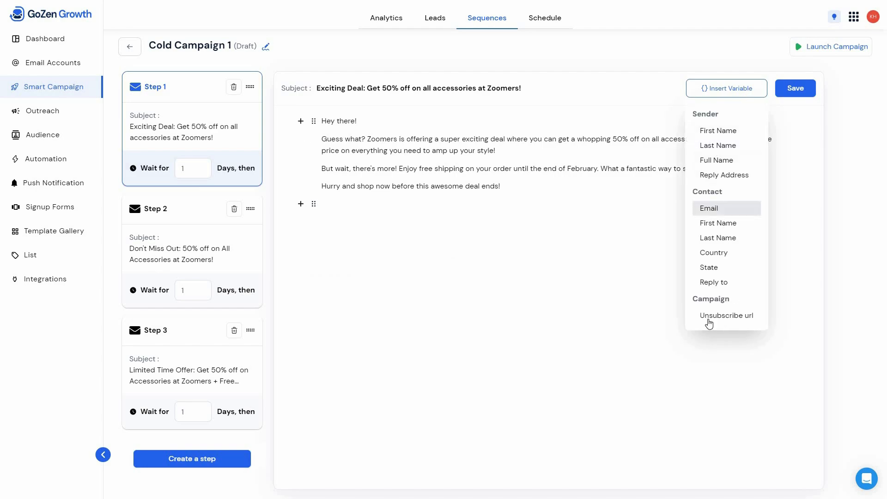
{"action": "left_click", "coordinate": [511, 237]}
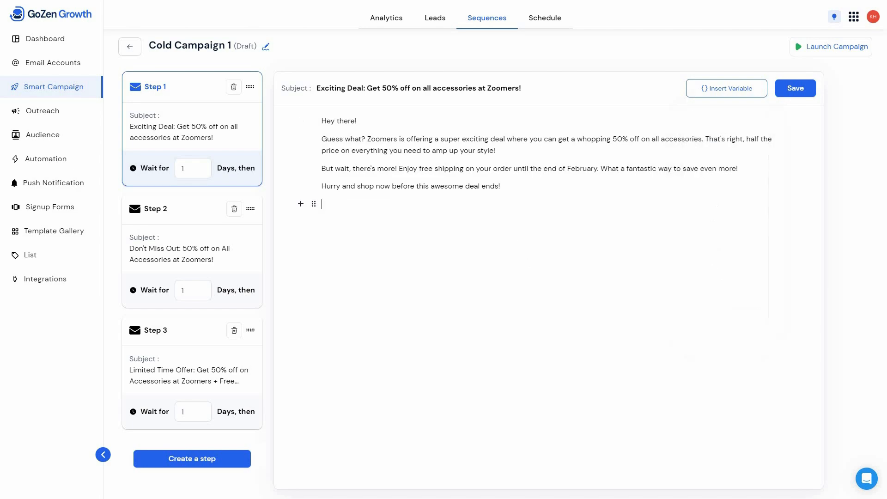
- Examine the campaign's sender account selection, schedule, tracking, optimization and sending pattern settings
{"action": "left_click", "coordinate": [545, 19]}
{"action": "left_click", "coordinate": [471, 279]}
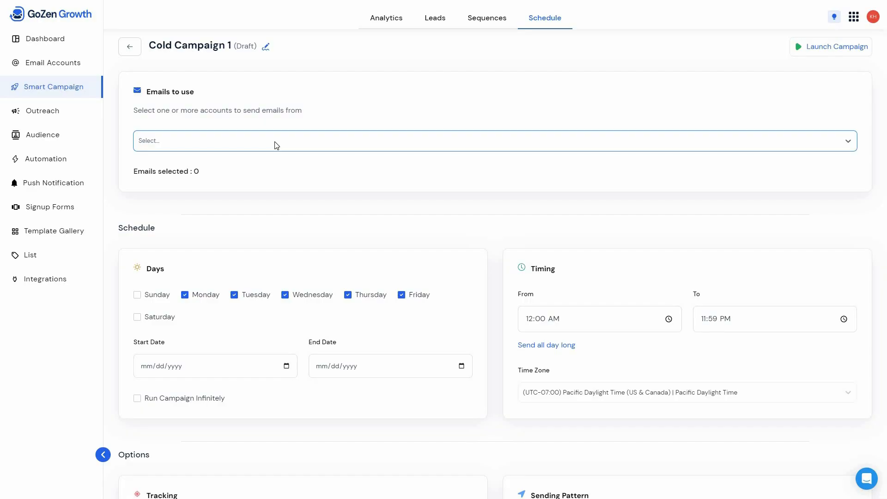
{"action": "left_click", "coordinate": [276, 145]}
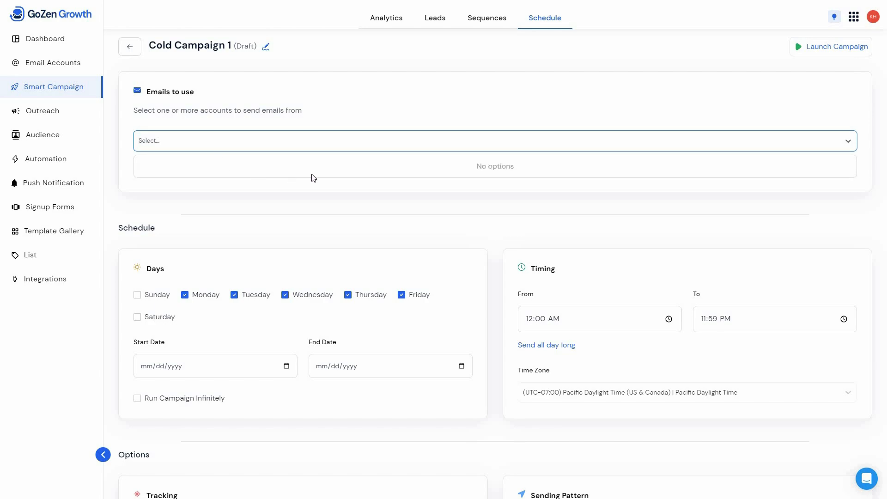
{"action": "left_click", "coordinate": [334, 200]}
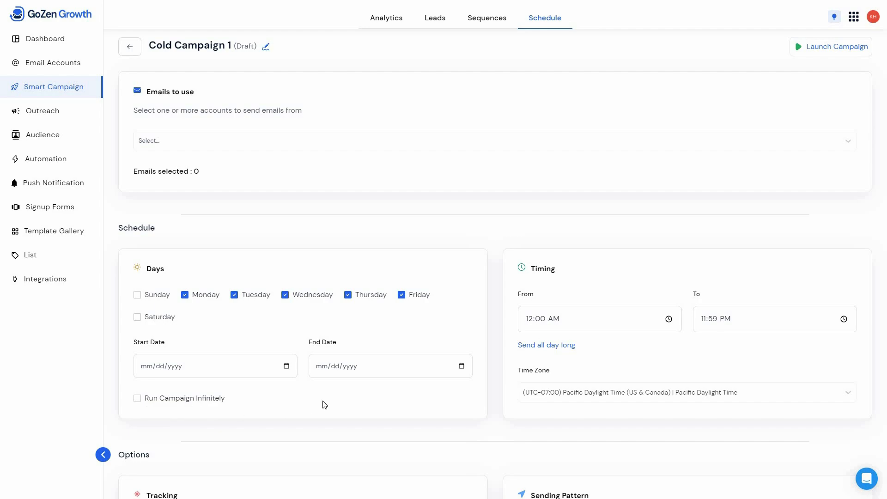
{"action": "scroll", "coordinate": [324, 405], "scroll_direction": "down", "scroll_amount": 4}
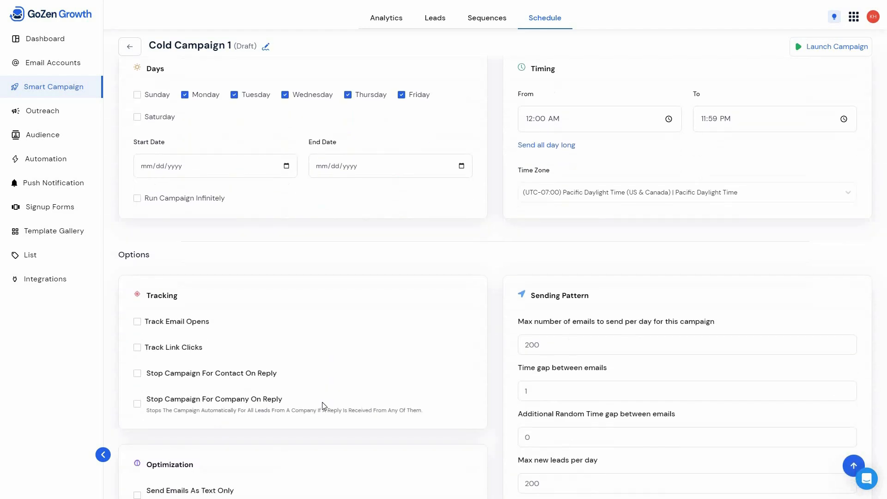
{"action": "scroll", "coordinate": [323, 405], "scroll_direction": "down", "scroll_amount": 2}
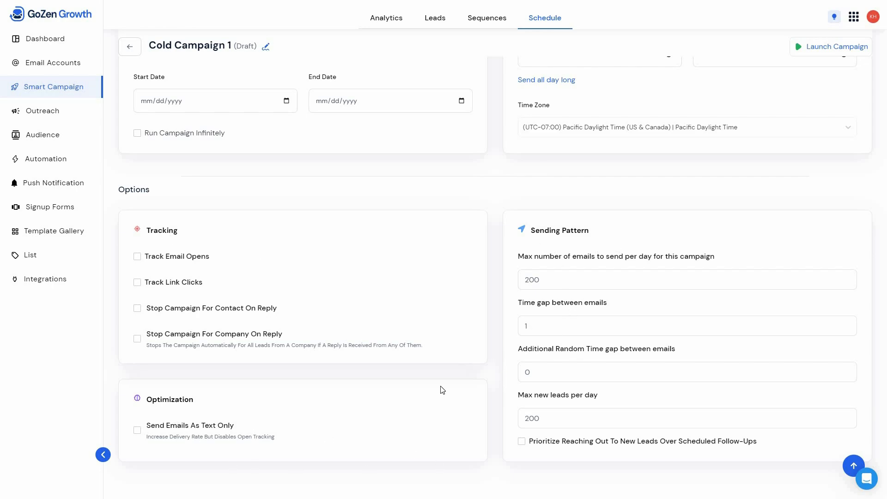
- Try to launch the campaign and display its analytics with the additional metrics expanded
{"action": "left_click", "coordinate": [863, 52]}
{"action": "left_click", "coordinate": [386, 23]}
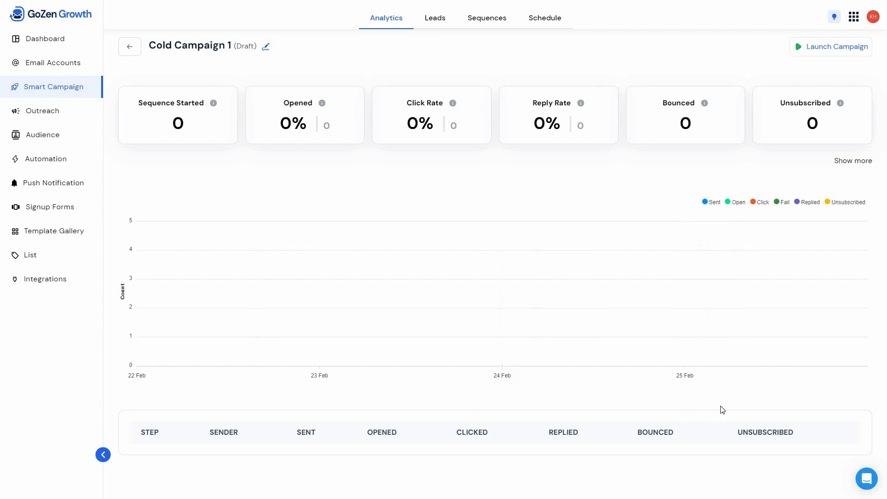
{"action": "left_click", "coordinate": [853, 160]}
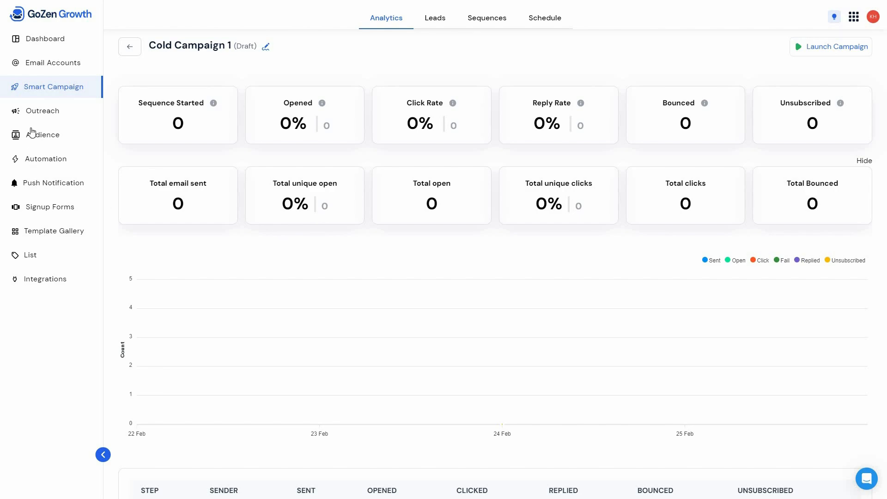
- Create an outreach campaign named "EM Campaign" with the subject "Get Cozy with Our Winter Collection"
{"action": "left_click", "coordinate": [74, 119]}
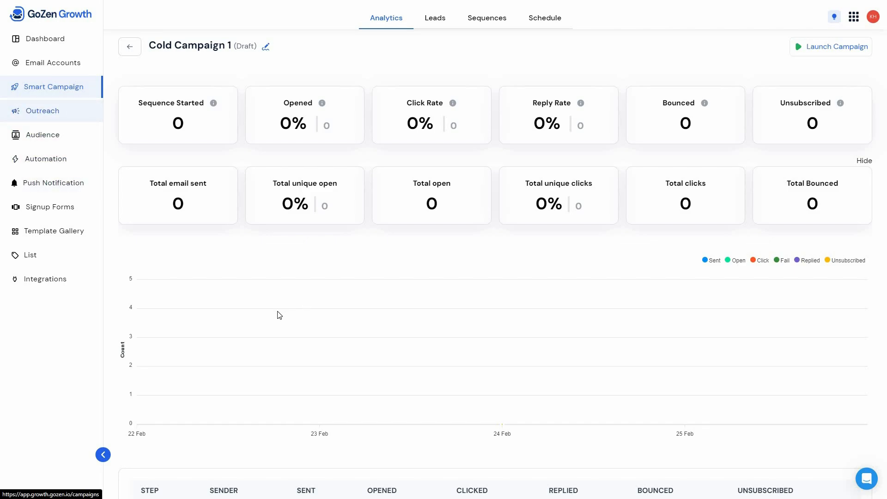
{"action": "left_click", "coordinate": [511, 252]}
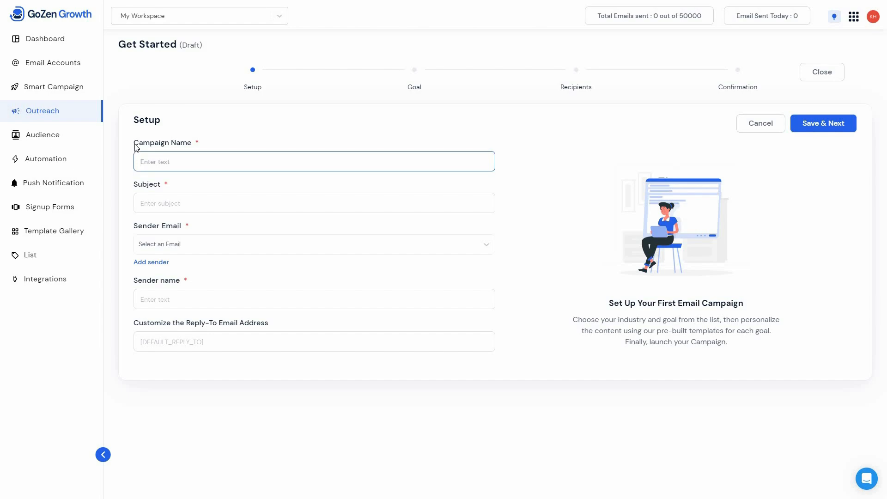
{"action": "type", "text": "EM Campaign"}
{"action": "left_click", "coordinate": [207, 205]}
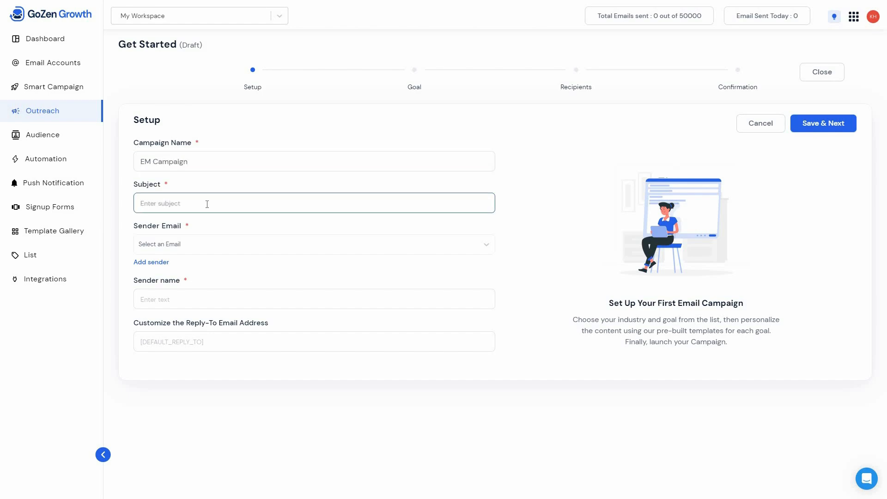
{"action": "type", "text": "Get Cozy with Our Winter Collection"}
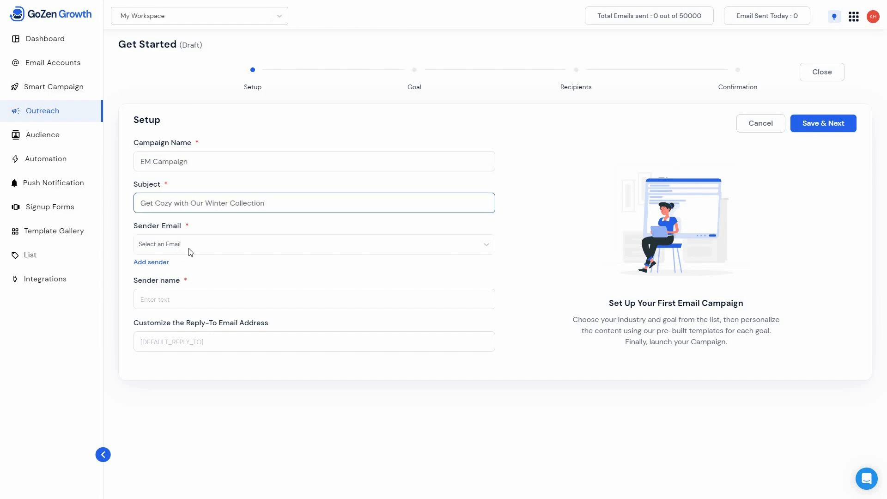
- Choose the gozencentral.com sender email, fill in the sender name, keep the default reply-to address and save the campaign setup
{"action": "left_click", "coordinate": [240, 252]}
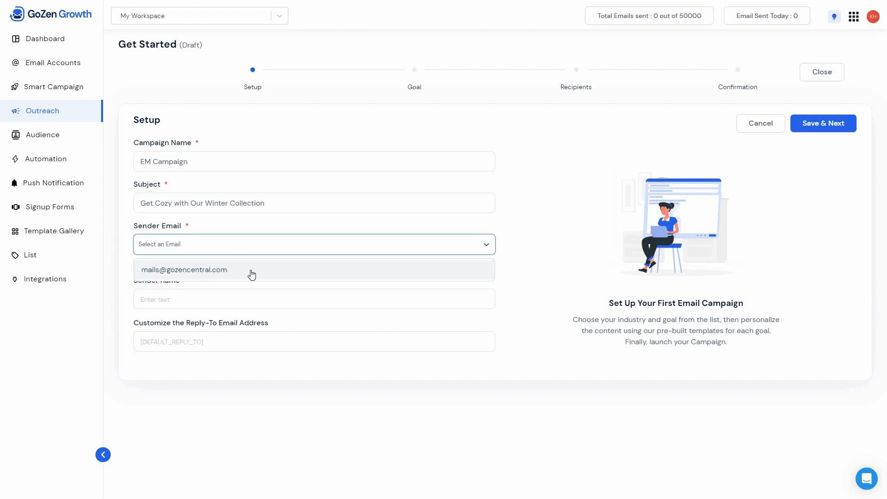
{"action": "left_click", "coordinate": [294, 271]}
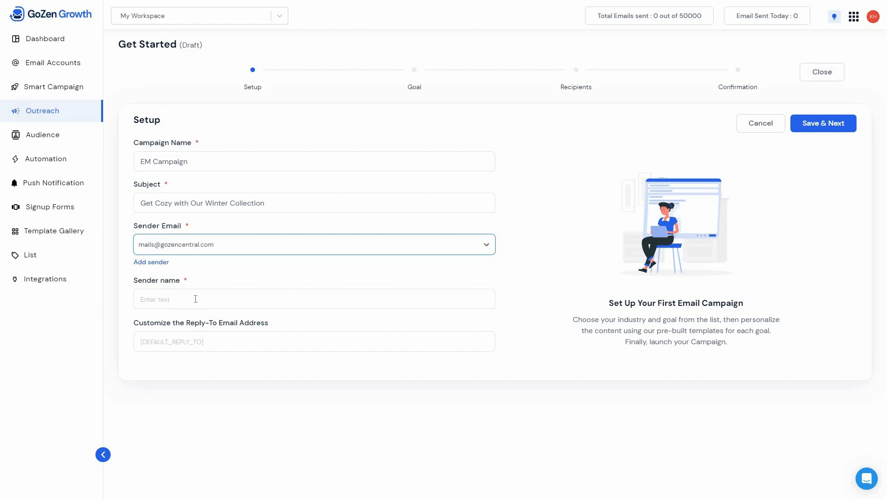
{"action": "left_click", "coordinate": [195, 299]}
{"action": "type", "text": "JR"}
{"action": "left_click", "coordinate": [224, 346]}
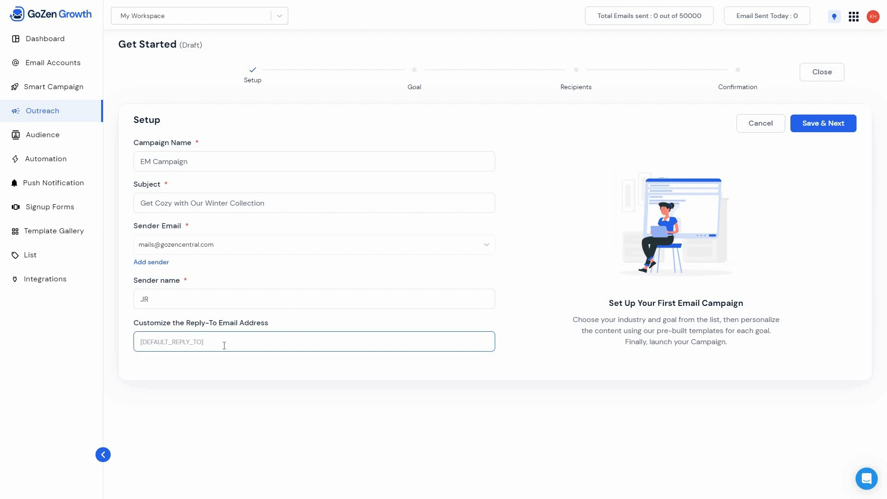
{"action": "left_click", "coordinate": [825, 127]}
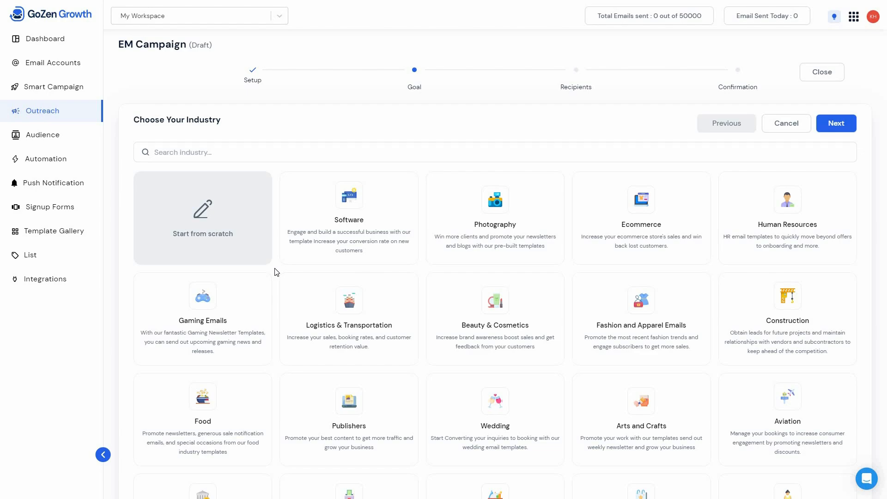
- Browse the available industries and choose Software for the campaign's templates
{"action": "middle_click", "coordinate": [276, 272]}
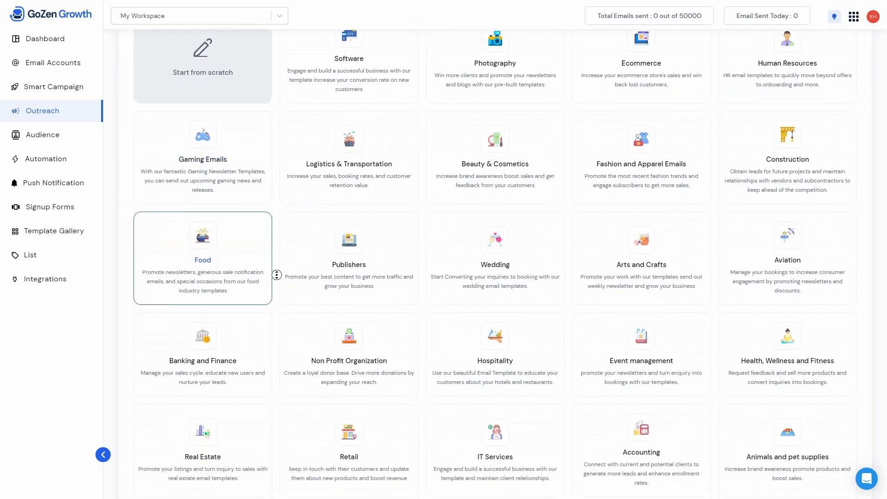
{"action": "scroll", "coordinate": [277, 275], "scroll_direction": "down", "scroll_amount": 3}
{"action": "scroll", "coordinate": [277, 247], "scroll_direction": "up", "scroll_amount": 6}
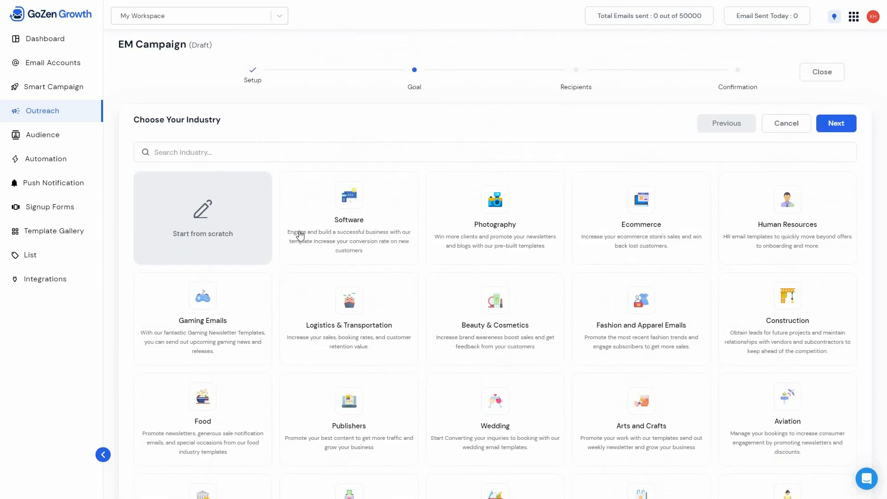
{"action": "left_click", "coordinate": [376, 222]}
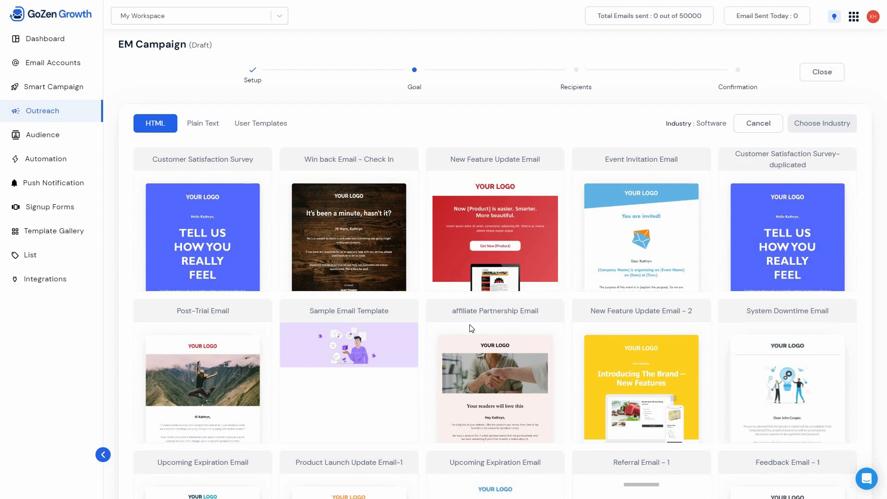
- Look through the HTML and plain text email templates offered for the Software industry
{"action": "scroll", "coordinate": [503, 462], "scroll_direction": "down", "scroll_amount": 3}
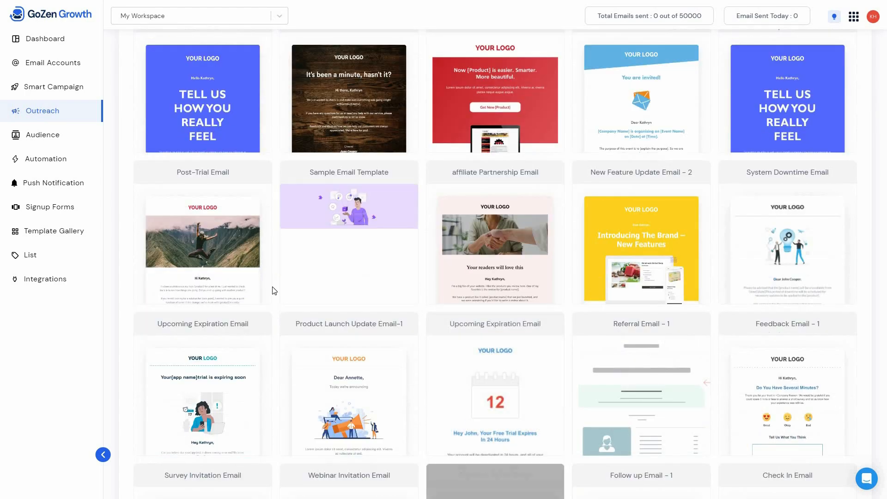
{"action": "scroll", "coordinate": [273, 289], "scroll_direction": "up", "scroll_amount": 2}
{"action": "scroll", "coordinate": [201, 126], "scroll_direction": "up", "scroll_amount": 1}
{"action": "left_click", "coordinate": [203, 123]}
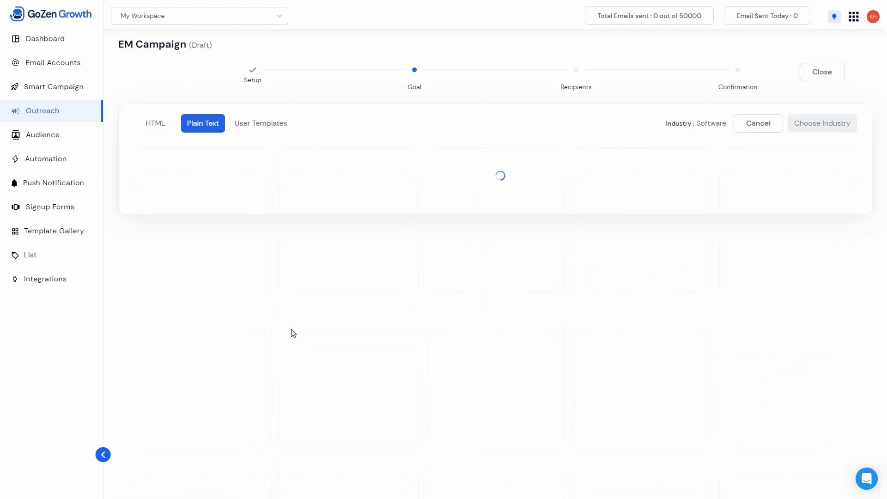
{"action": "scroll", "coordinate": [416, 273], "scroll_direction": "down", "scroll_amount": 5}
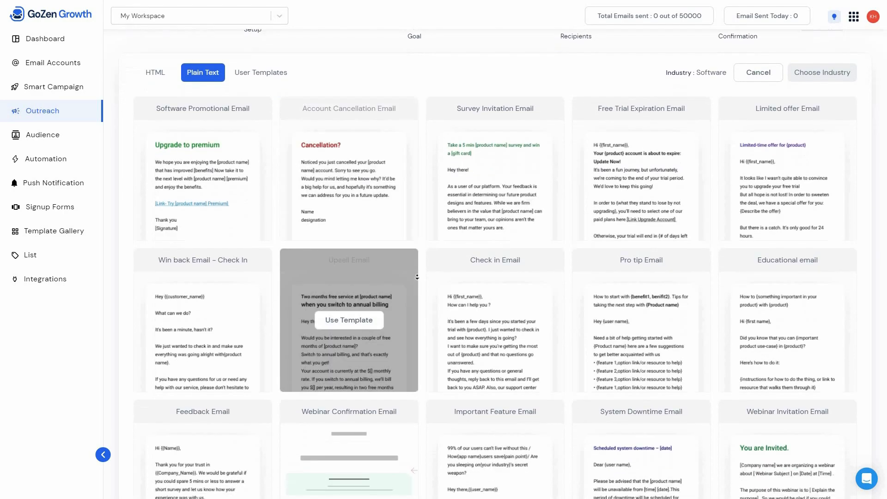
{"action": "scroll", "coordinate": [421, 203], "scroll_direction": "down", "scroll_amount": 2}
{"action": "scroll", "coordinate": [421, 212], "scroll_direction": "up", "scroll_amount": 5}
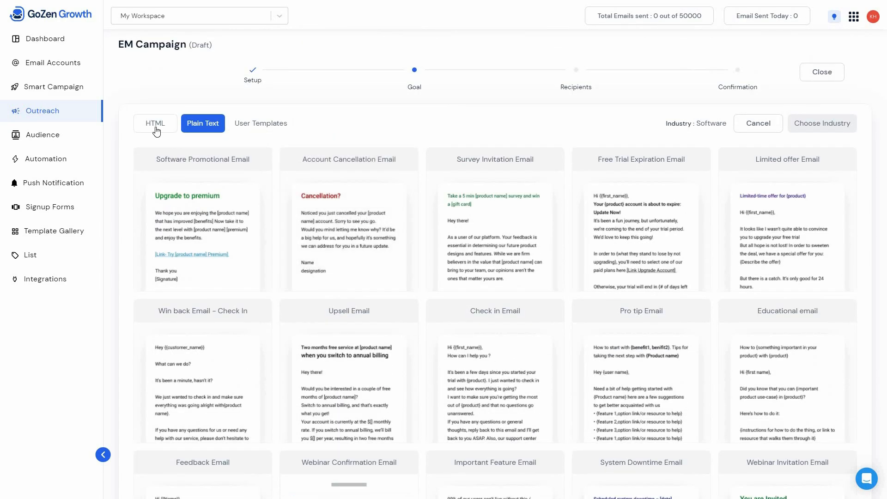
- Use the HTML template "Customer Satisfaction Survey" for the campaign email and look over its layout
{"action": "left_click", "coordinate": [156, 131]}
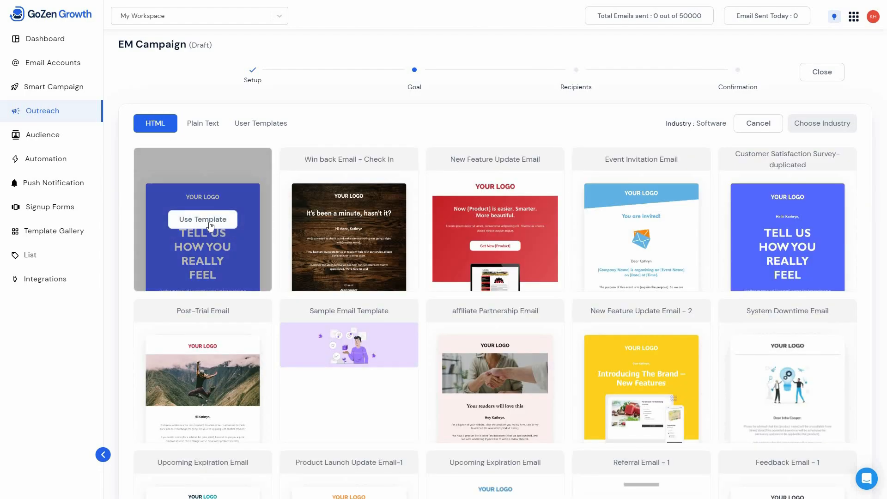
{"action": "left_click", "coordinate": [216, 226]}
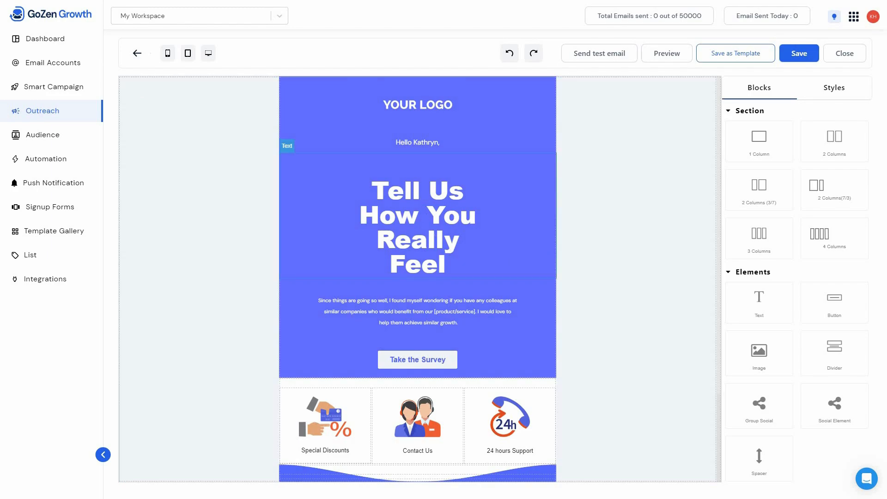
{"action": "scroll", "coordinate": [487, 418], "scroll_direction": "down", "scroll_amount": 2}
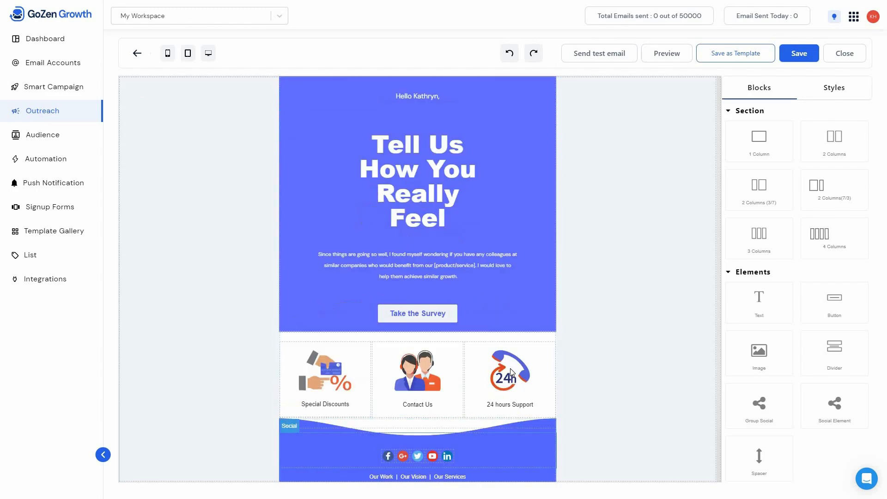
{"action": "scroll", "coordinate": [511, 373], "scroll_direction": "up", "scroll_amount": 2}
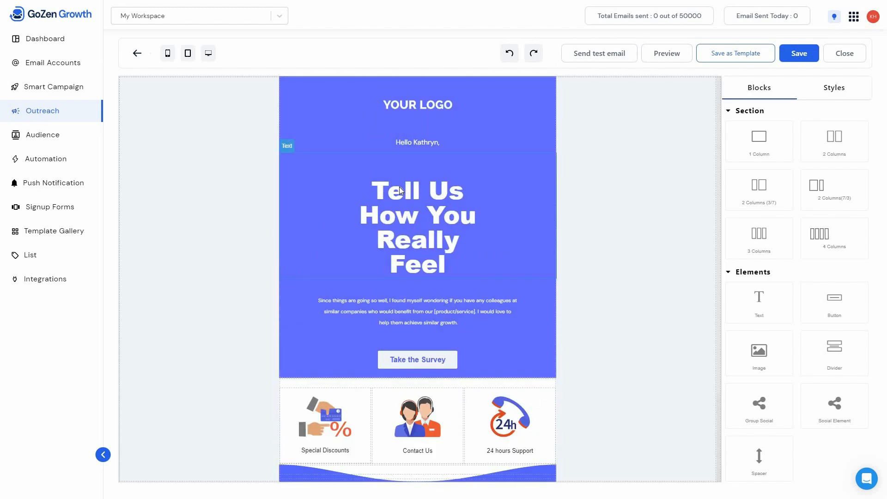
- Replace the email's headline "Tell Us How You Really Feel" with "HEYY"
{"action": "triple_click", "coordinate": [436, 199]}
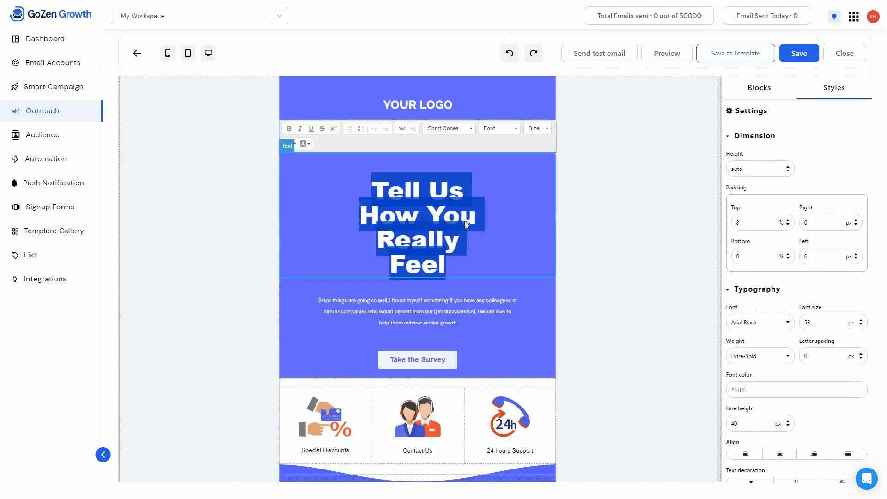
{"action": "key", "text": "BackSpace"}
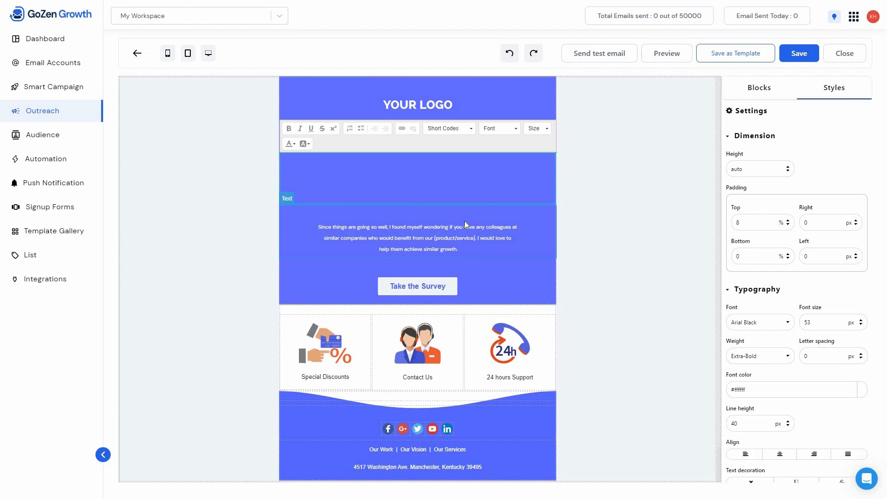
{"action": "type", "text": "HEYY"}
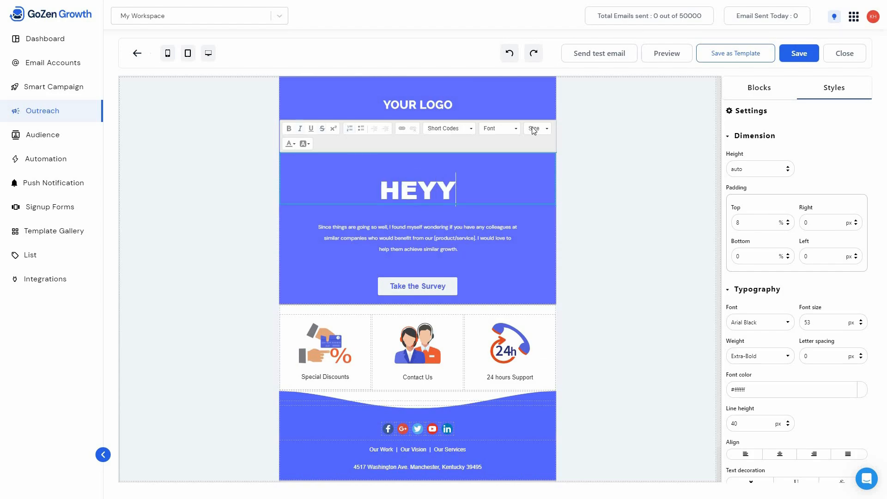
{"action": "left_click", "coordinate": [618, 222]}
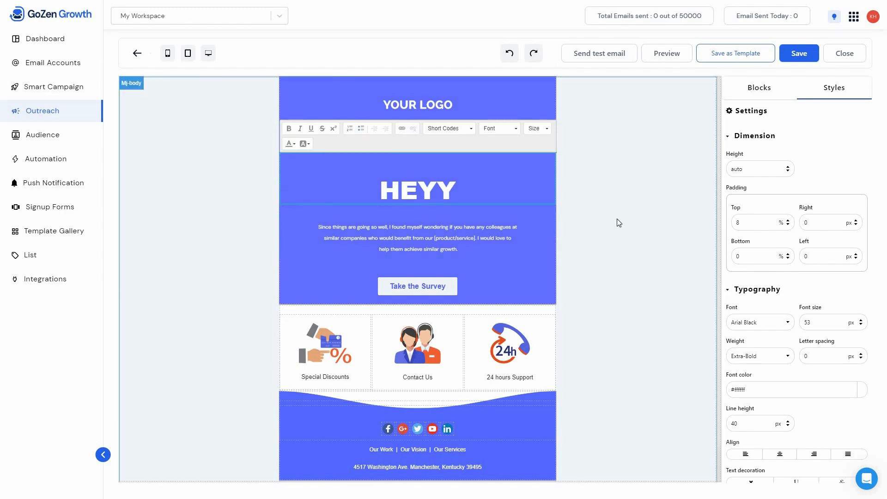
- Examine the style settings of the Take the Survey button, the Special Discounts image and the footer's social icons
{"action": "left_click", "coordinate": [409, 286]}
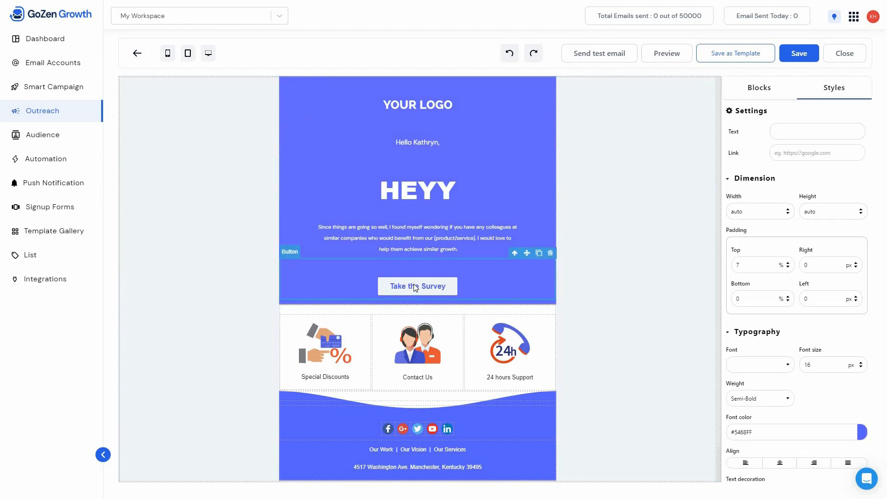
{"action": "left_click", "coordinate": [337, 360]}
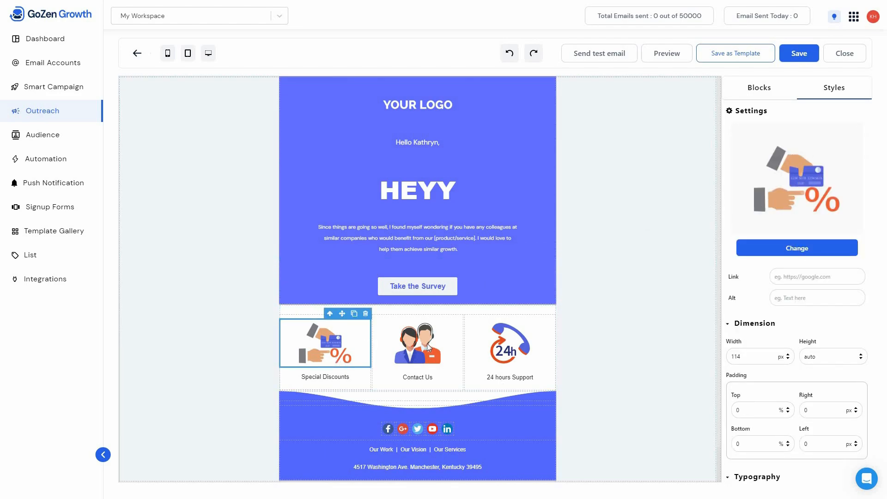
{"action": "left_click", "coordinate": [417, 286]}
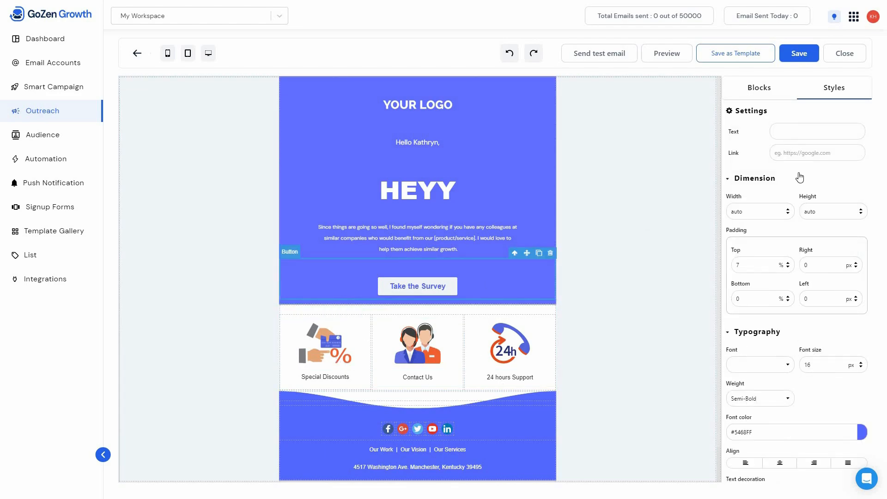
{"action": "scroll", "coordinate": [770, 444], "scroll_direction": "down", "scroll_amount": 2}
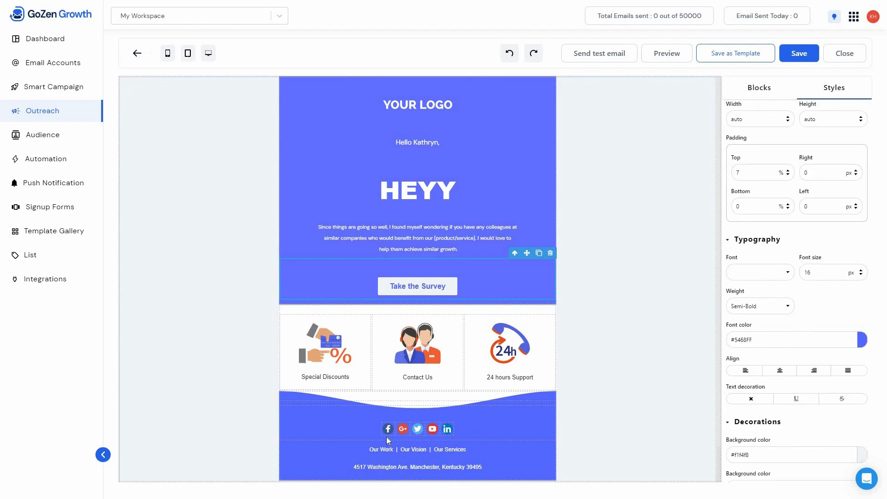
{"action": "left_click", "coordinate": [406, 431]}
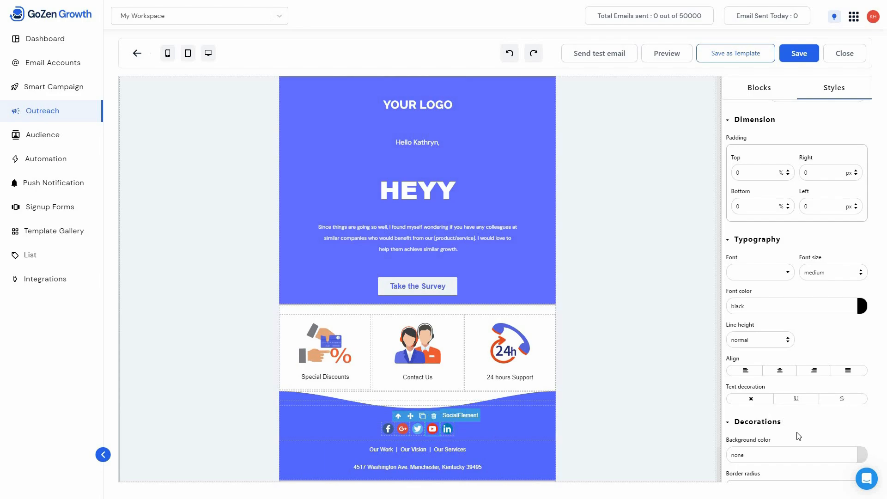
{"action": "left_click", "coordinate": [448, 427]}
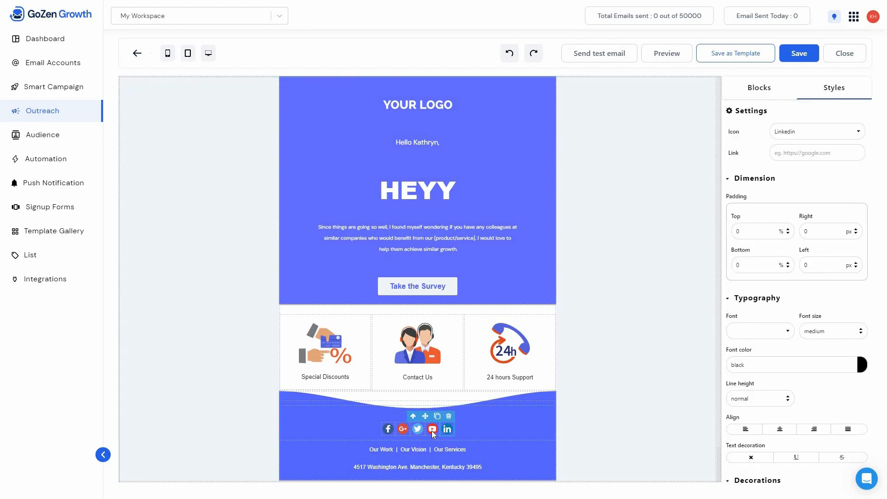
{"action": "left_click", "coordinate": [431, 430]}
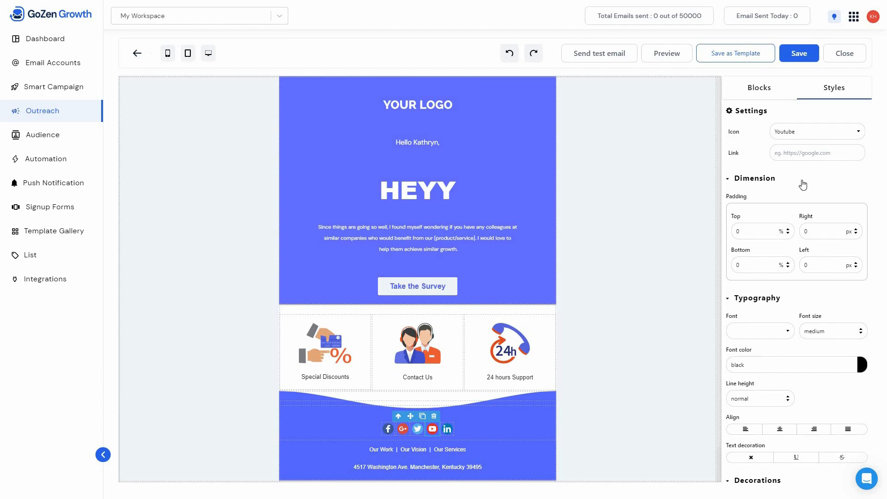
- Examine the section, element and store element blocks available for the email, and check its footer with the unsubscribe link
{"action": "left_click", "coordinate": [764, 90]}
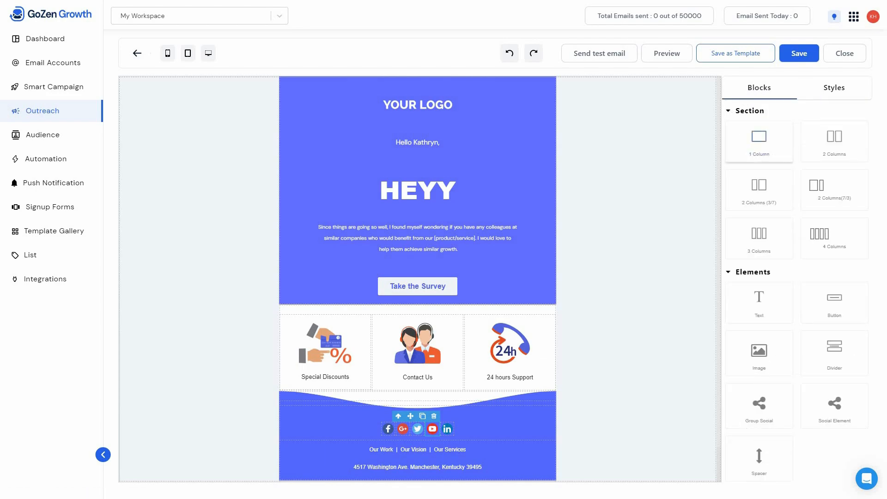
{"action": "scroll", "coordinate": [766, 354], "scroll_direction": "down", "scroll_amount": 2}
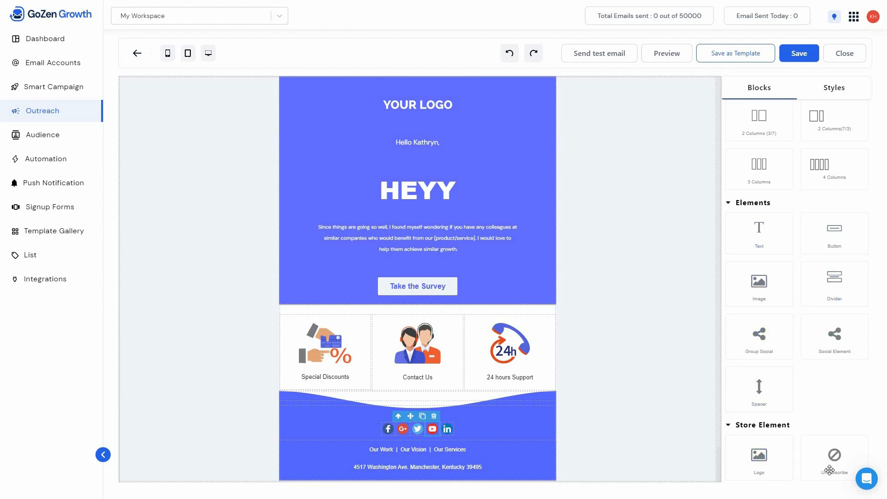
{"action": "left_click", "coordinate": [569, 371]}
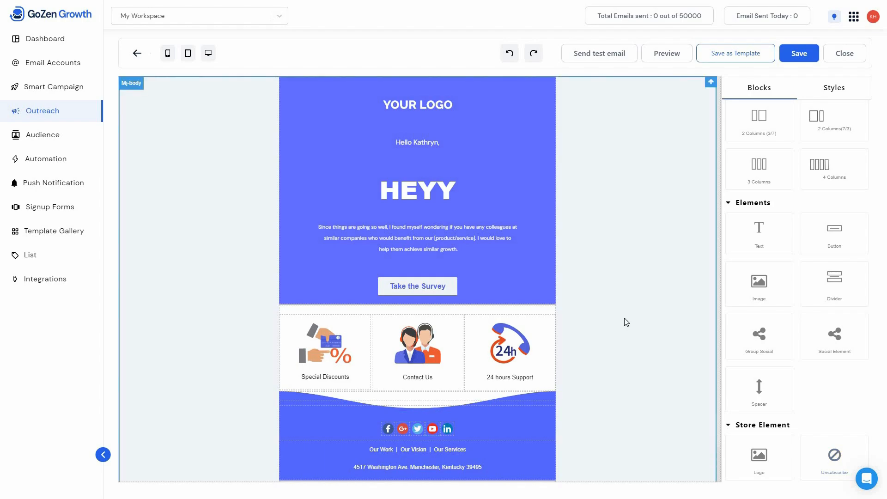
{"action": "scroll", "coordinate": [630, 350], "scroll_direction": "down", "scroll_amount": 1}
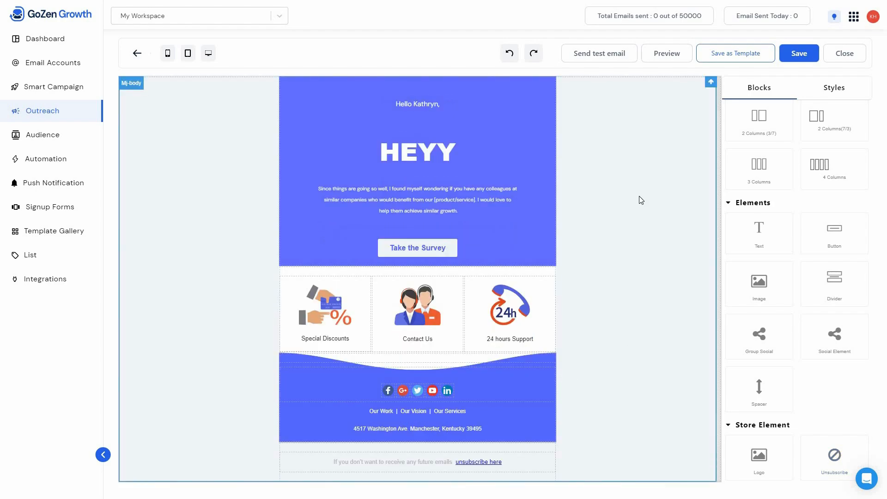
{"action": "scroll", "coordinate": [641, 200], "scroll_direction": "up", "scroll_amount": 1}
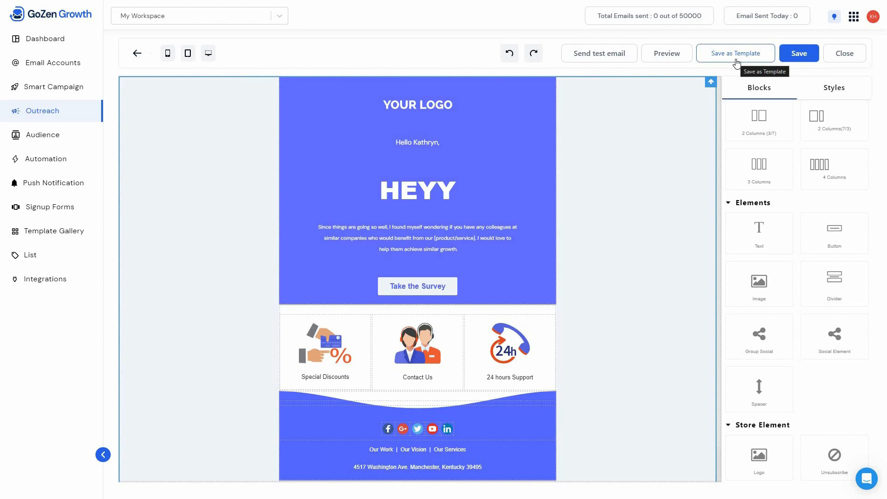
- Save the email design, choose "For Email Marketing Campaign" as the recipient list and review the campaign's confirmation summary
{"action": "left_click", "coordinate": [802, 58]}
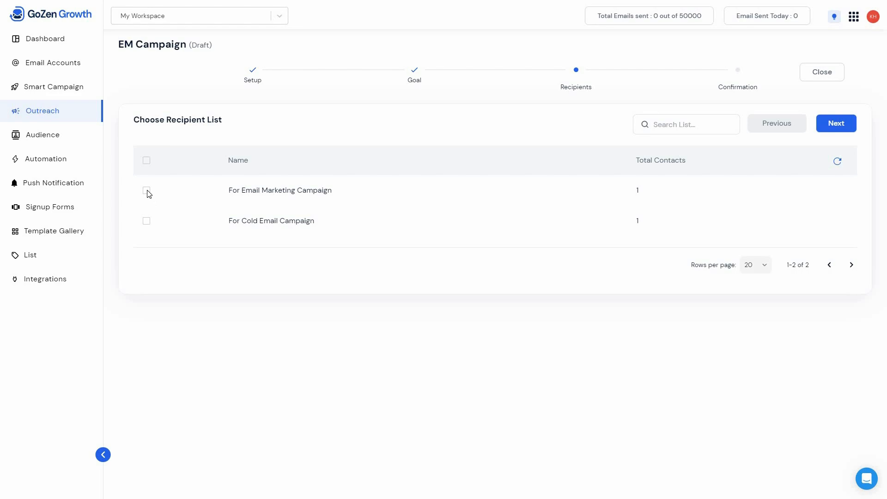
{"action": "left_click", "coordinate": [790, 183]}
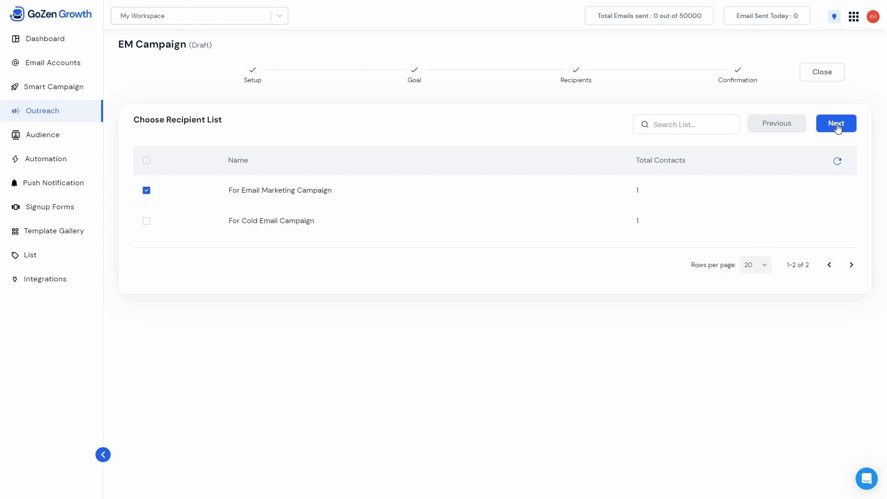
{"action": "left_click", "coordinate": [837, 125]}
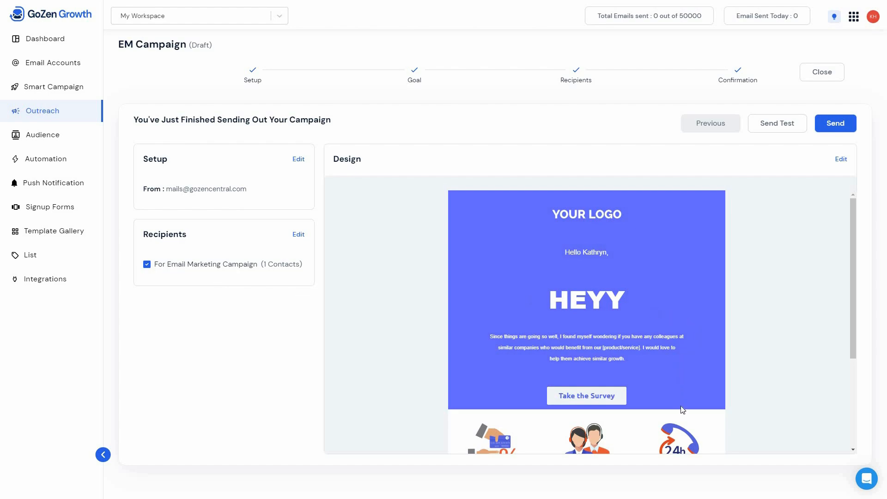
{"action": "scroll", "coordinate": [682, 410], "scroll_direction": "down", "scroll_amount": 3}
{"action": "scroll", "coordinate": [776, 343], "scroll_direction": "up", "scroll_amount": 2}
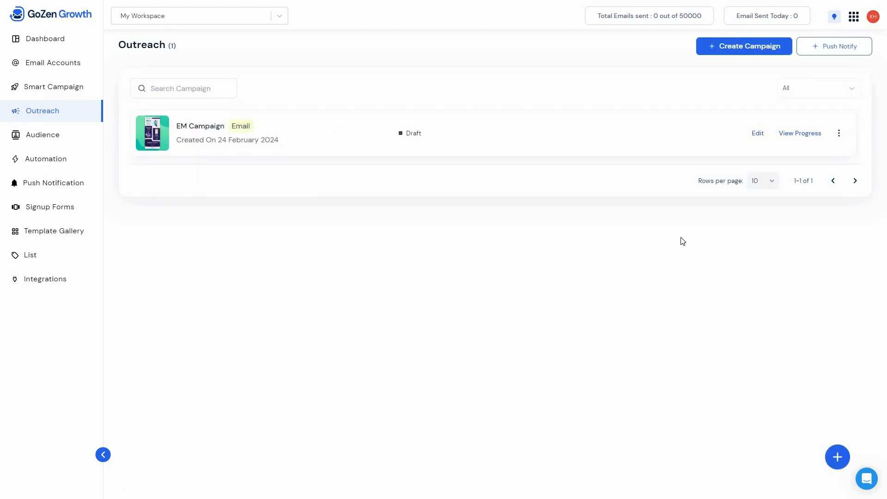
- Create a web push notification campaign titled "Push Notification 1", leaving the body and redirecting URL empty
{"action": "left_click", "coordinate": [836, 56]}
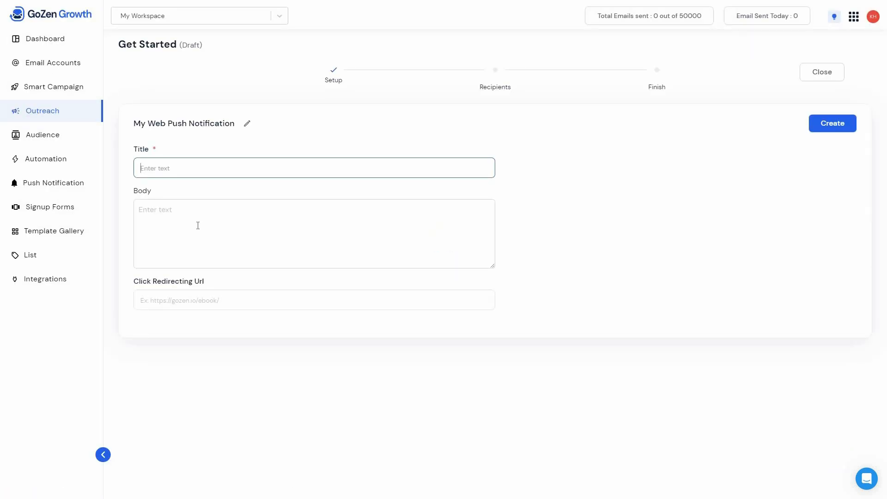
{"action": "left_click", "coordinate": [197, 225]}
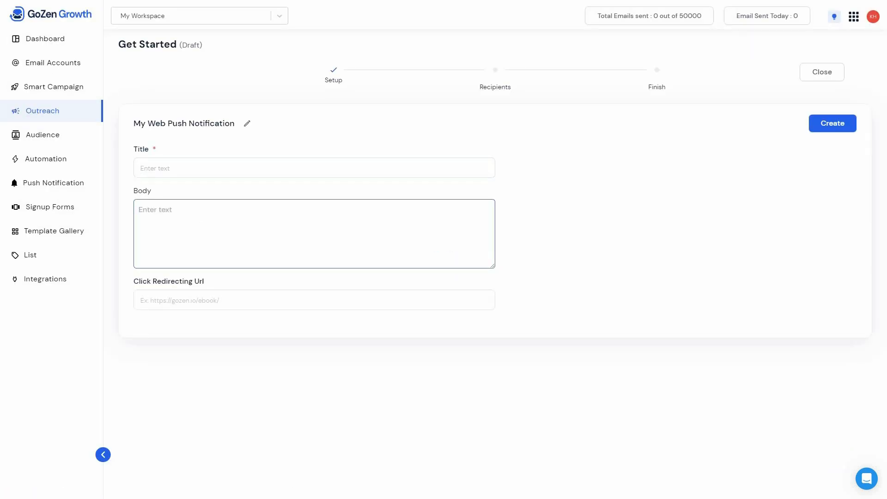
{"action": "left_click", "coordinate": [218, 301]}
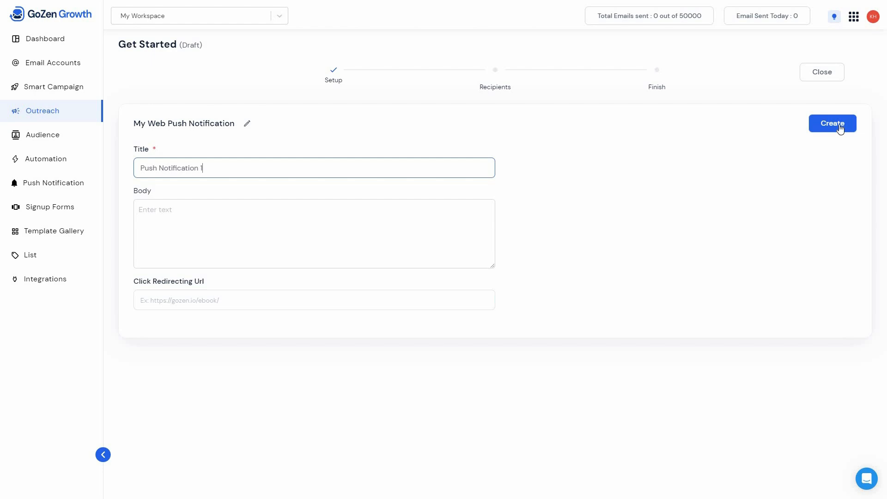
{"action": "left_click", "coordinate": [839, 126]}
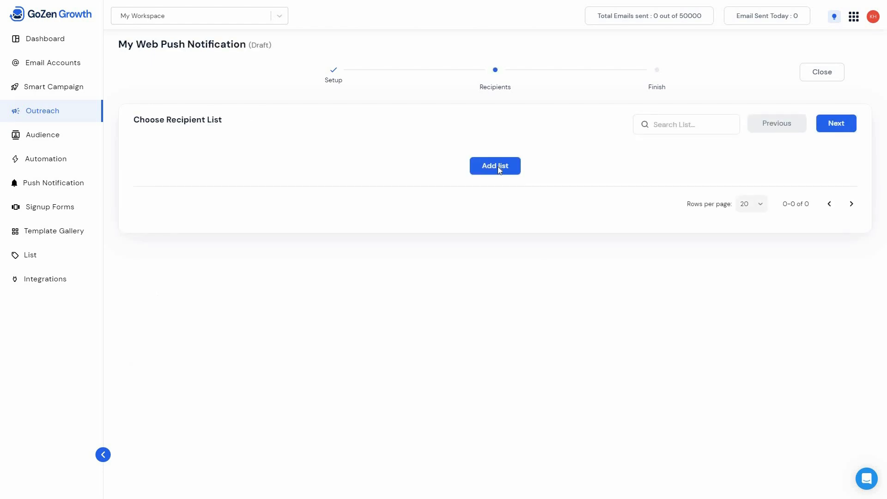
- Create a recipient list named "Push List" and select it for the push notification campaign
{"action": "left_click", "coordinate": [498, 166]}
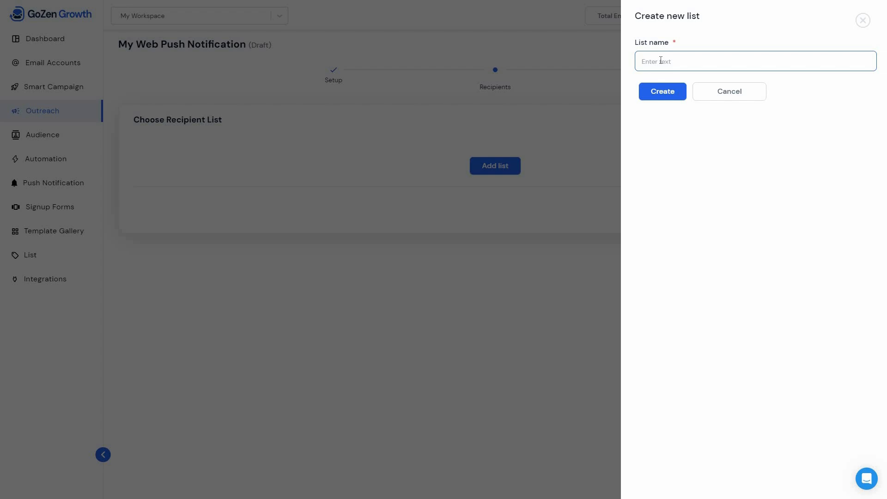
{"action": "type", "text": "Post List"}
{"action": "left_click", "coordinate": [662, 94]}
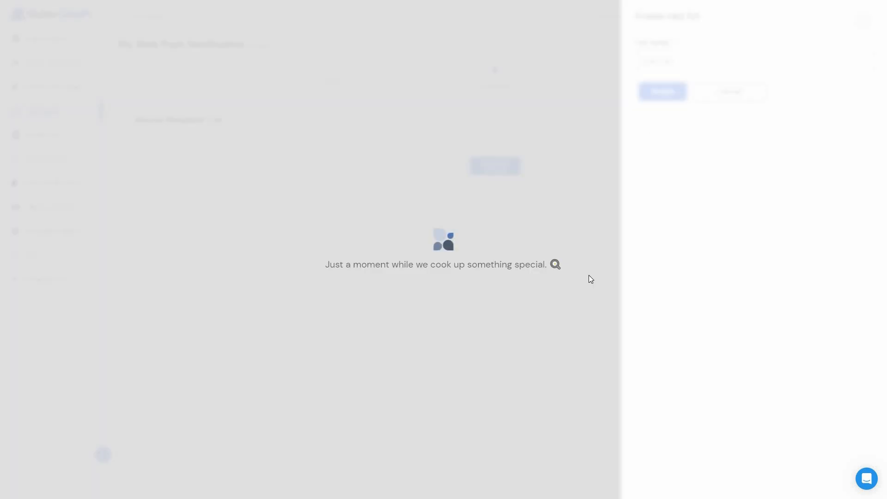
{"action": "left_click", "coordinate": [146, 190]}
- Proceed to the push campaign's summary and send it with the Send Now option
{"action": "left_click", "coordinate": [835, 124]}
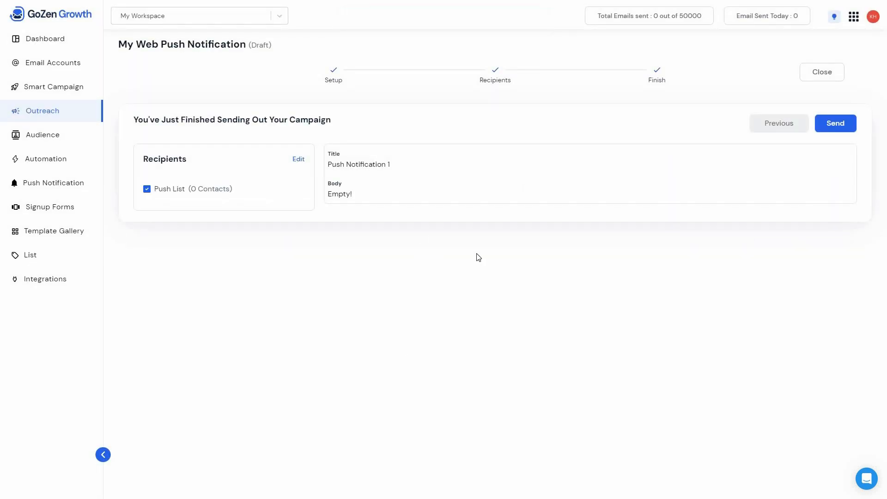
{"action": "left_click", "coordinate": [842, 128]}
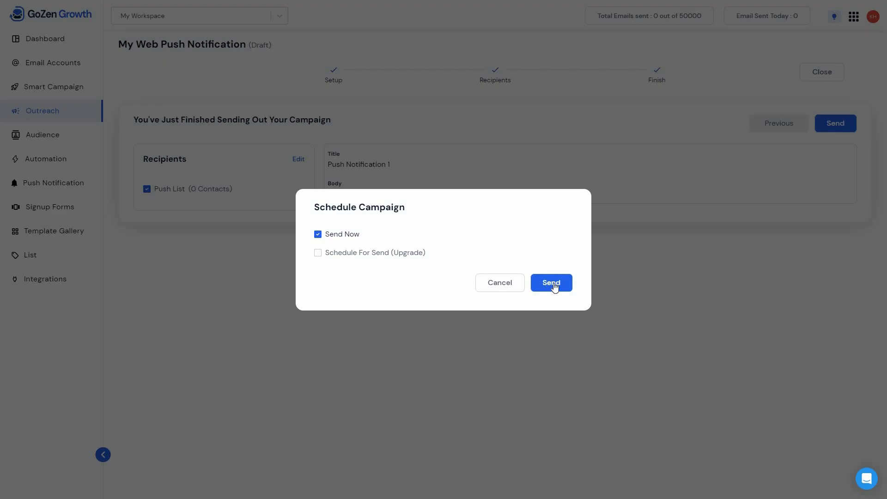
{"action": "left_click", "coordinate": [552, 288]}
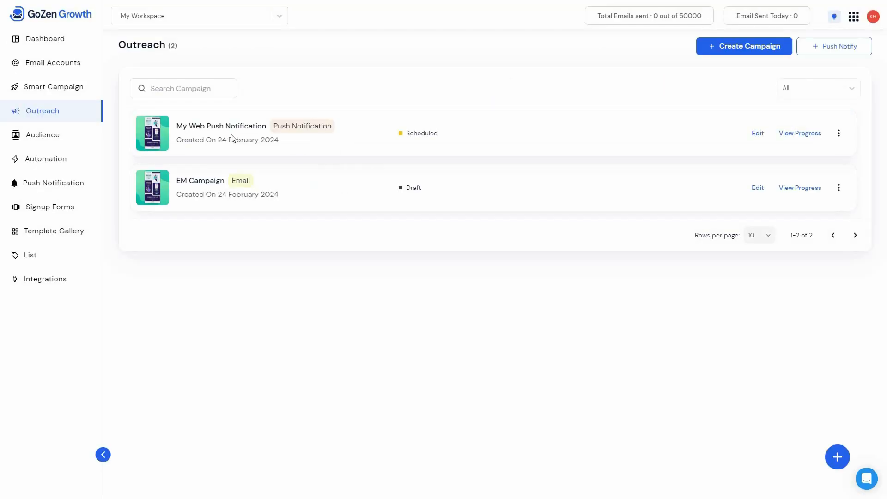
- Examine the analytics of My Web Push Notification and the further actions offered for that campaign
{"action": "left_click", "coordinate": [803, 133]}
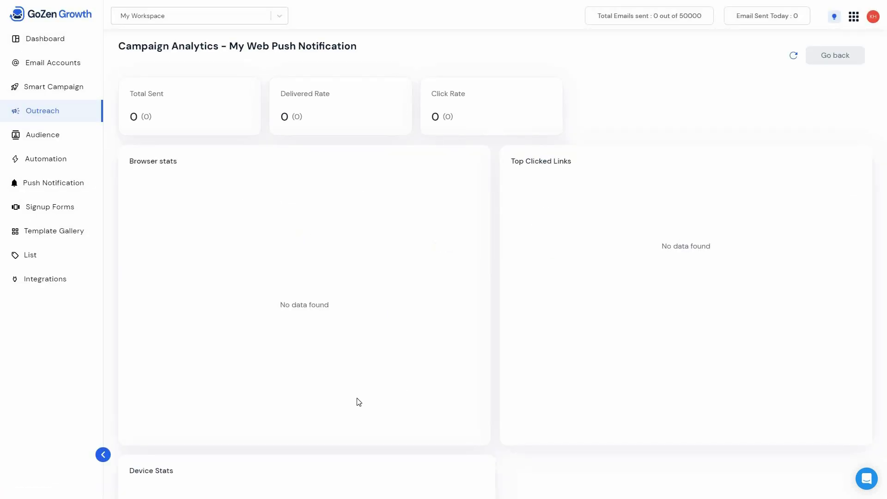
{"action": "scroll", "coordinate": [172, 362], "scroll_direction": "down", "scroll_amount": 4}
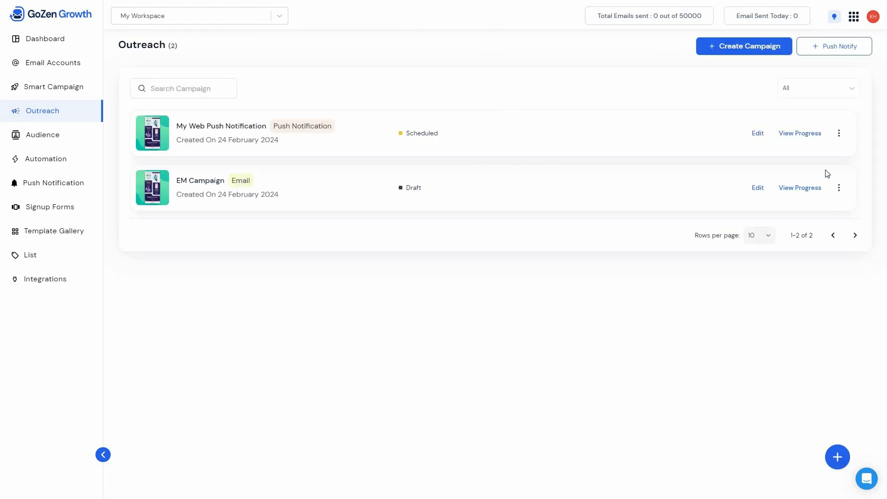
{"action": "left_click", "coordinate": [839, 135]}
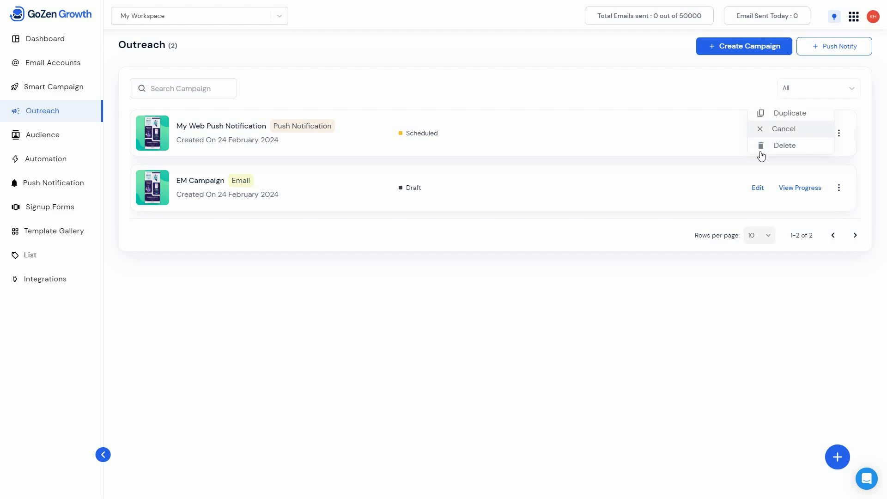
{"action": "left_click", "coordinate": [459, 167]}
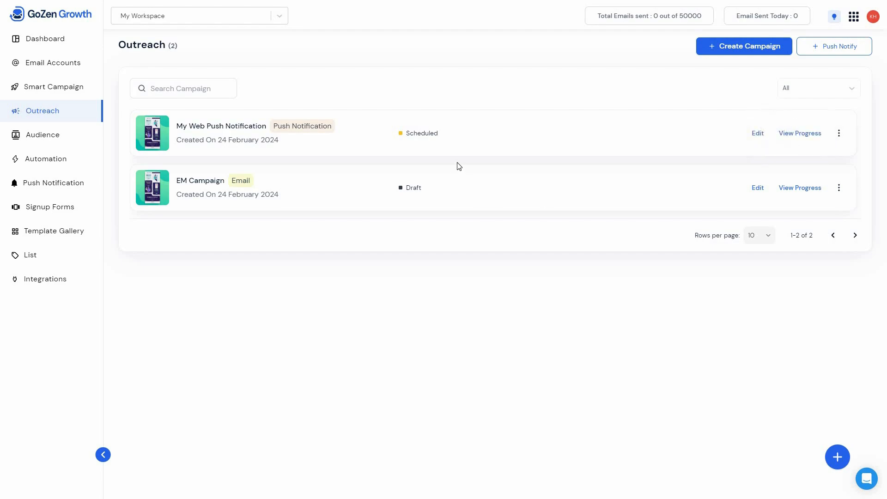
- Examine Push List's installation embed code and the blank form for a new push campaign, closing both
{"action": "left_click", "coordinate": [69, 192]}
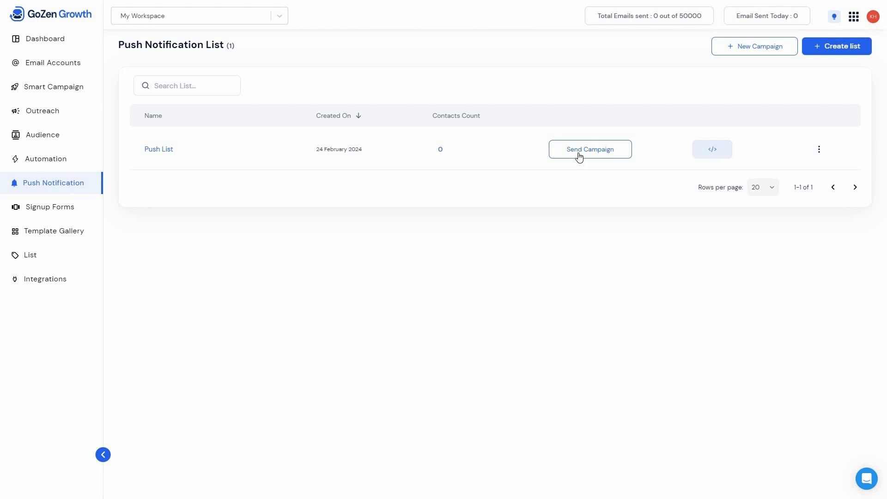
{"action": "left_click", "coordinate": [710, 153]}
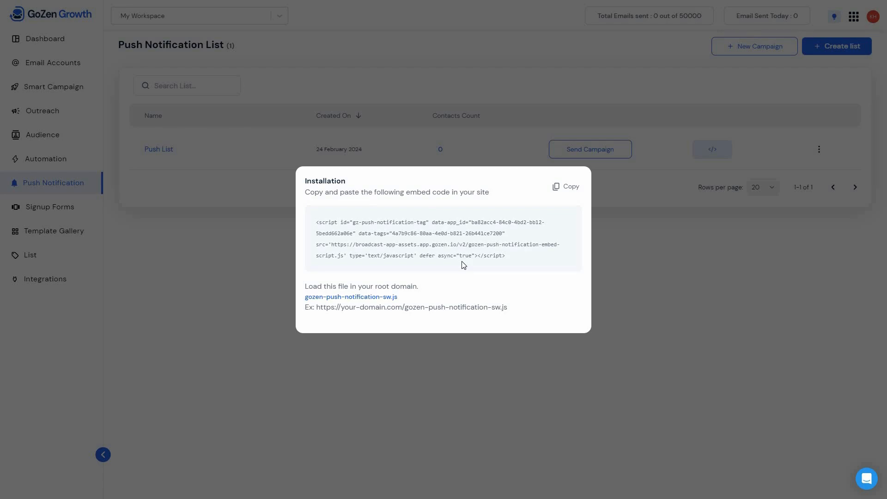
{"action": "left_click", "coordinate": [683, 255]}
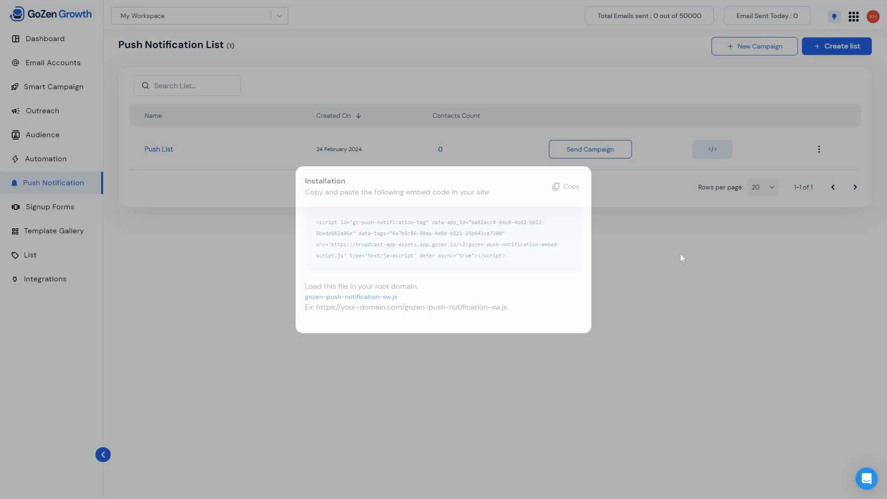
{"action": "left_click", "coordinate": [742, 51]}
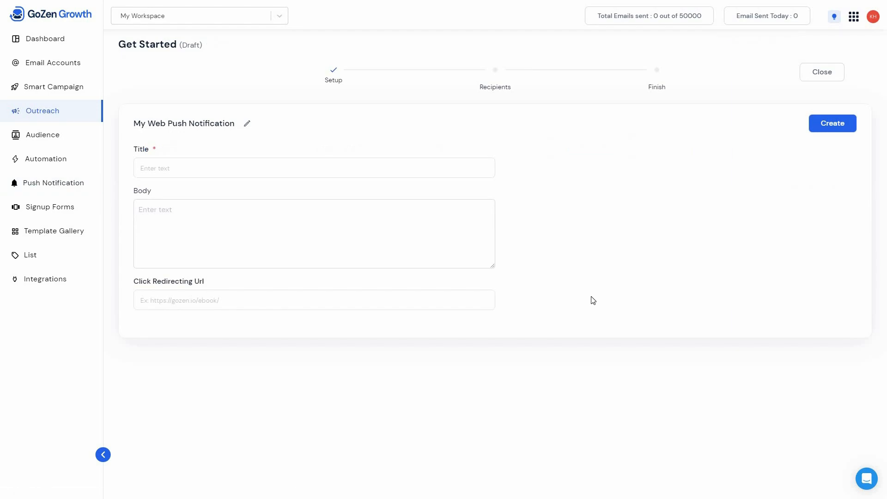
{"action": "left_click", "coordinate": [832, 76]}
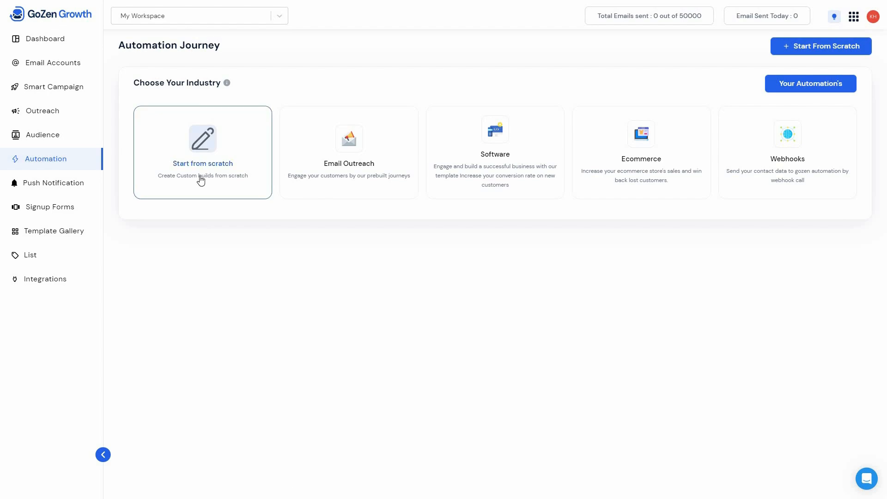
- Look over the prebuilt Email Outreach automation flows and the "When email not being opened" workflow
{"action": "left_click", "coordinate": [355, 187]}
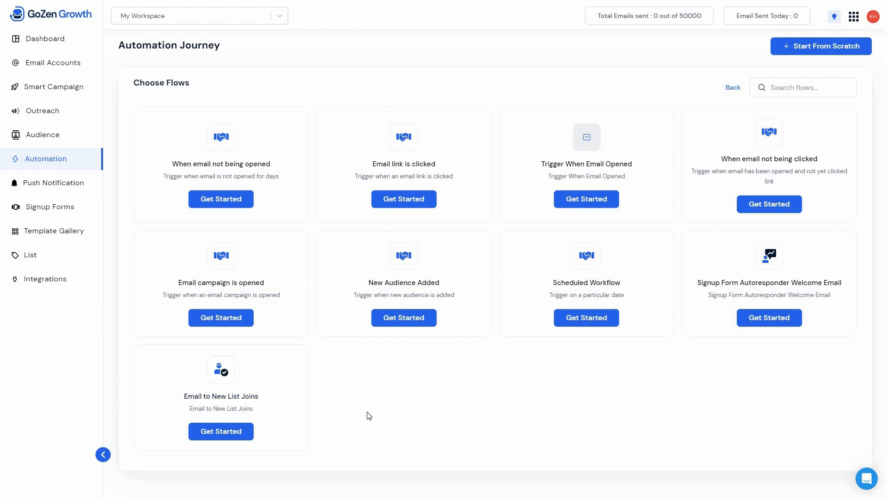
{"action": "left_click", "coordinate": [255, 165]}
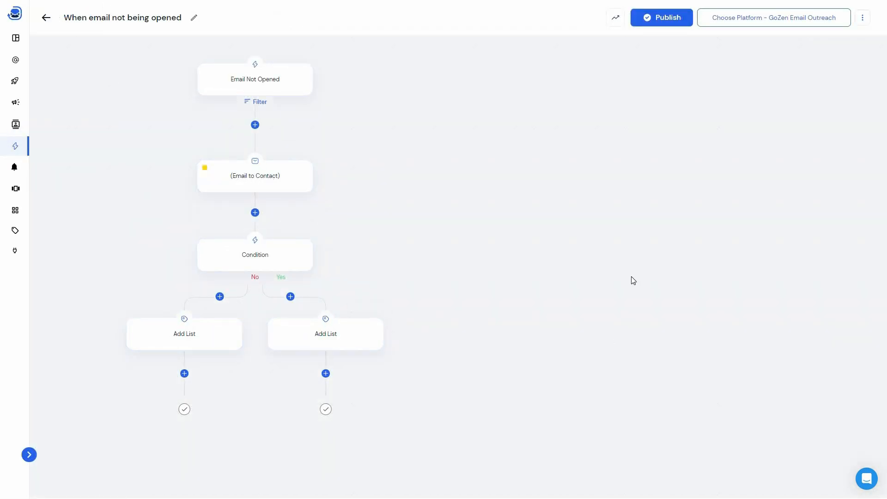
{"action": "left_click", "coordinate": [46, 19]}
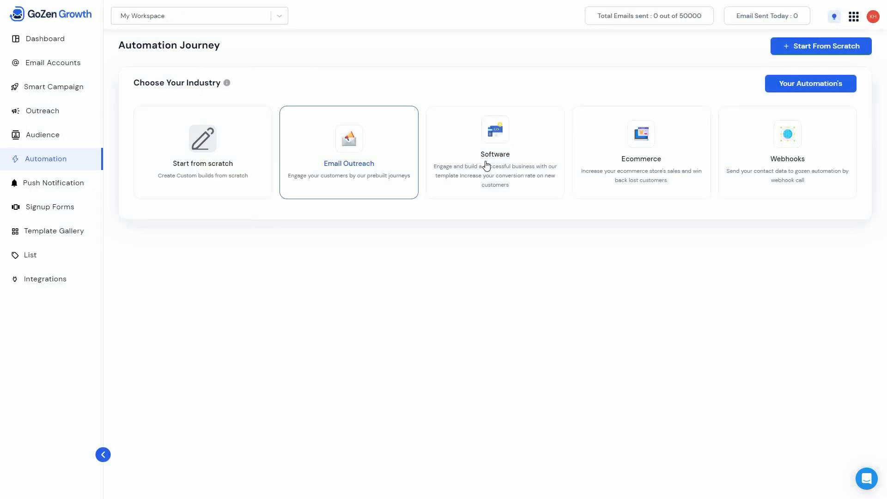
- Look through the prebuilt automation journeys for Software, Ecommerce and Webhooks
{"action": "left_click", "coordinate": [537, 158]}
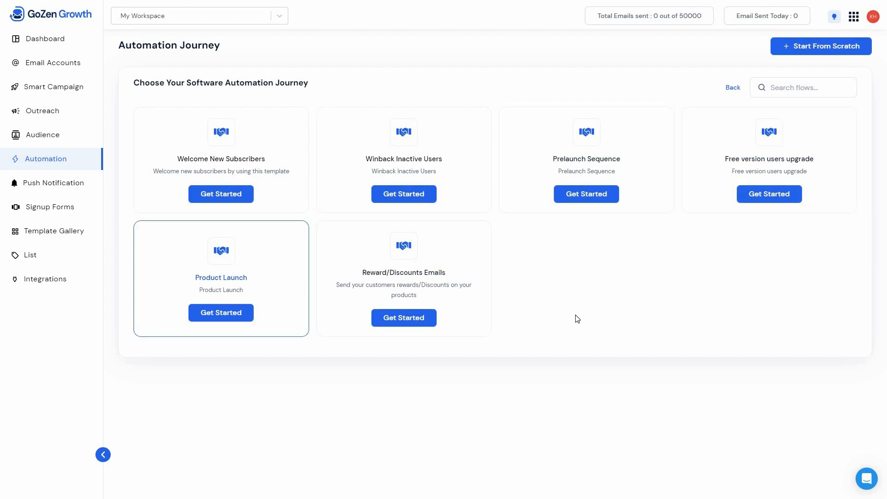
{"action": "left_click", "coordinate": [69, 167]}
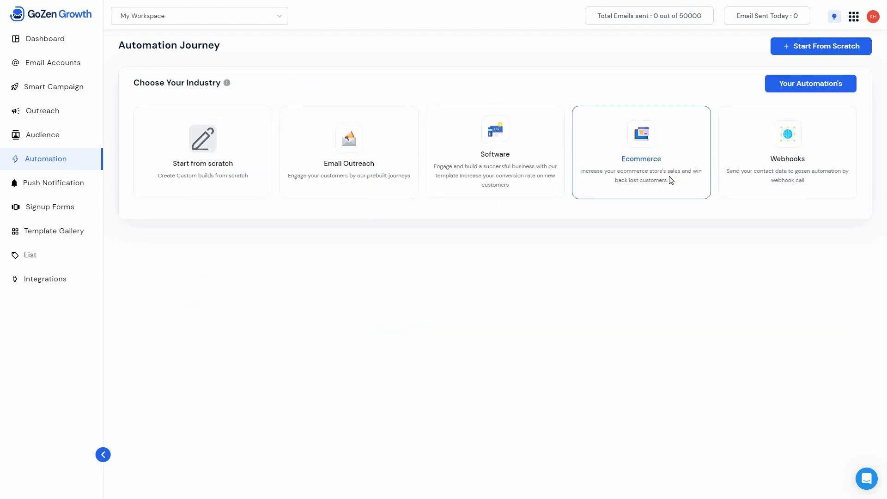
{"action": "left_click", "coordinate": [669, 180]}
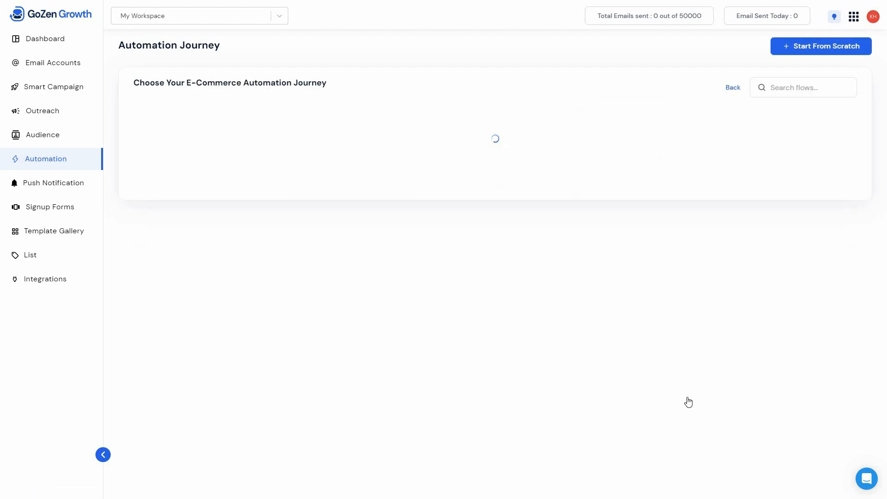
{"action": "scroll", "coordinate": [864, 408], "scroll_direction": "down", "scroll_amount": 4}
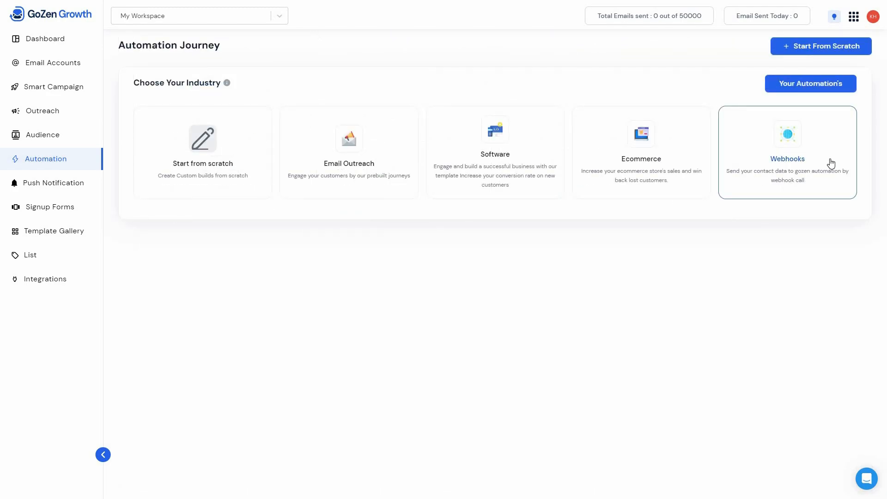
{"action": "left_click", "coordinate": [831, 162]}
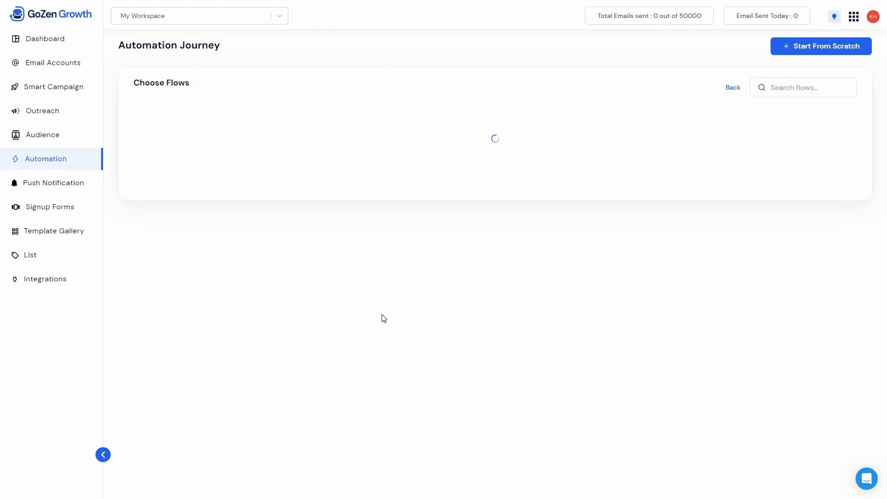
- Start an automation workflow from scratch and add a Send Email to Contact action below the trigger
{"action": "left_click", "coordinate": [43, 162]}
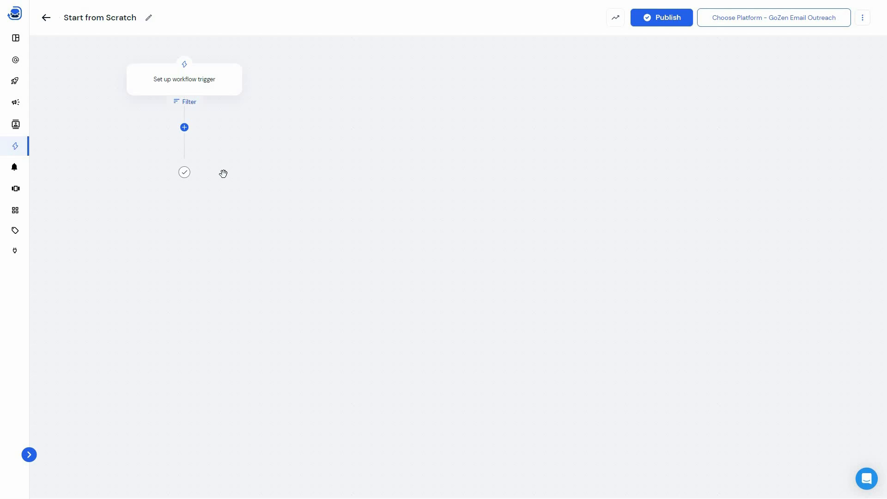
{"action": "left_click", "coordinate": [185, 128]}
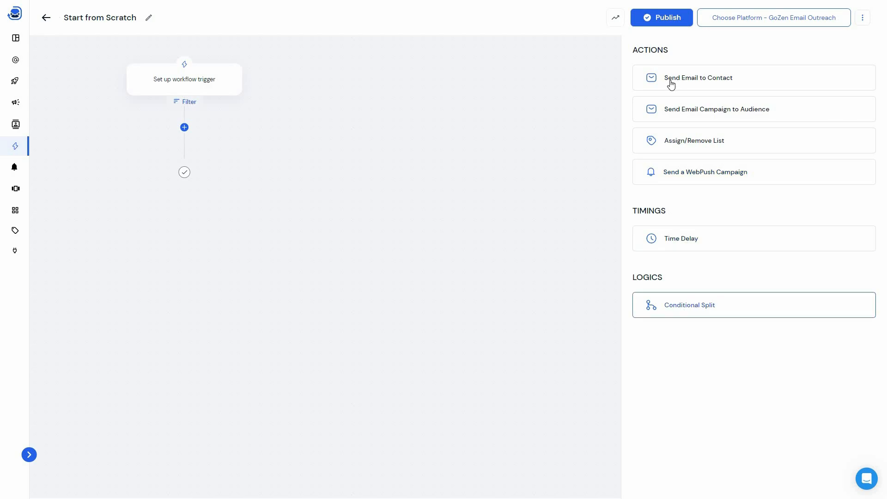
{"action": "left_click", "coordinate": [716, 84]}
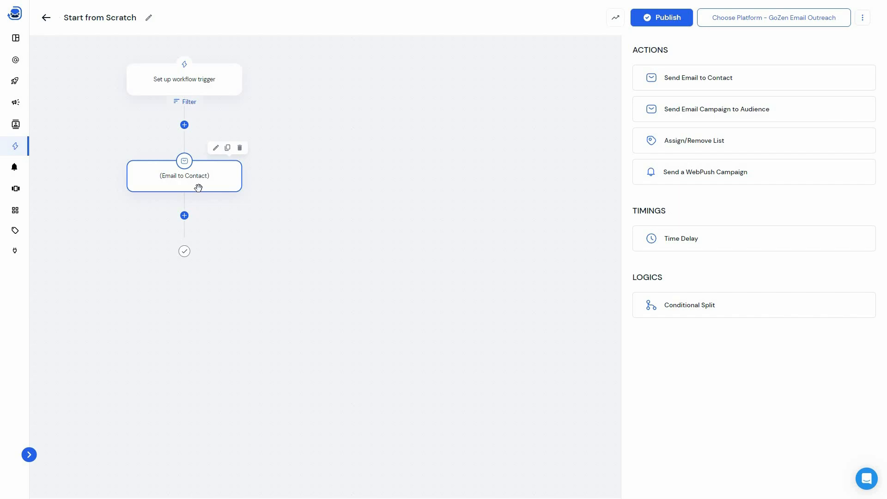
{"action": "left_click", "coordinate": [185, 216]}
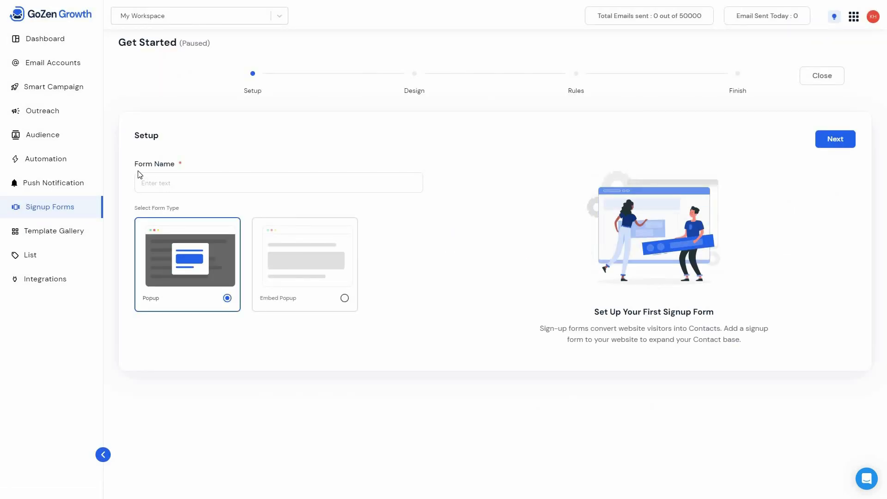
- Name the new popup signup form "Form 1"
{"action": "left_click", "coordinate": [152, 183]}
{"action": "type", "text": "Form 1"}
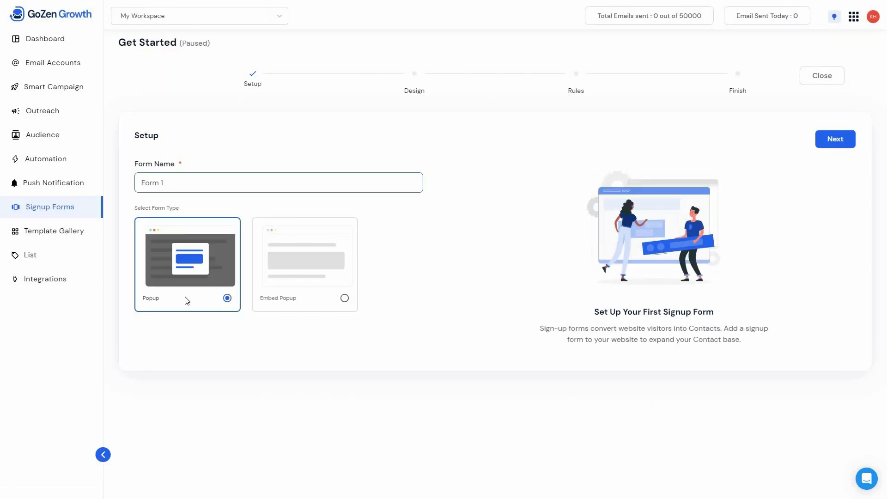
- Try the Embed Popup form type, switch back to Popup, and continue to the form's design stage
{"action": "left_click", "coordinate": [318, 283]}
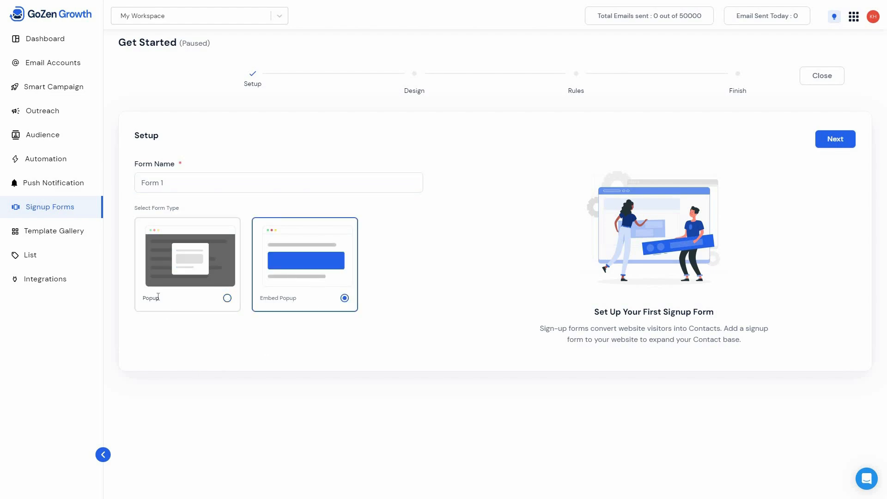
{"action": "left_click", "coordinate": [206, 304]}
{"action": "left_click", "coordinate": [838, 139]}
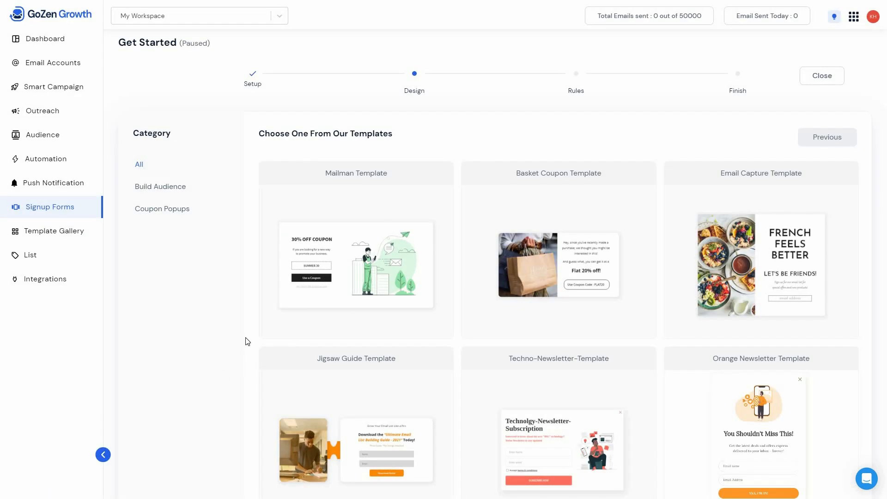
- Browse the popup templates by category and use the Mailman Template from Coupon Popups
{"action": "mouse_move", "coordinate": [253, 336]}
{"action": "scroll", "coordinate": [244, 351], "scroll_direction": "down", "scroll_amount": 7}
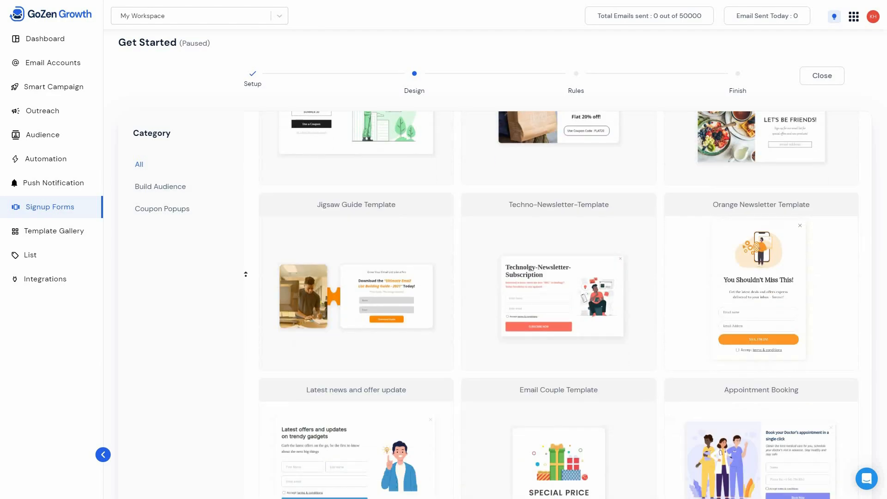
{"action": "scroll", "coordinate": [228, 254], "scroll_direction": "up", "scroll_amount": 7}
{"action": "left_click", "coordinate": [200, 192]}
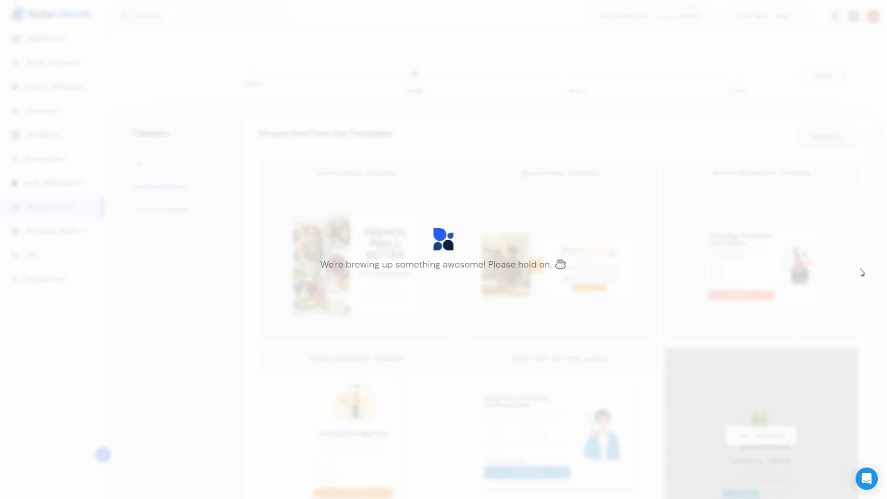
{"action": "scroll", "coordinate": [863, 324], "scroll_direction": "down", "scroll_amount": 5}
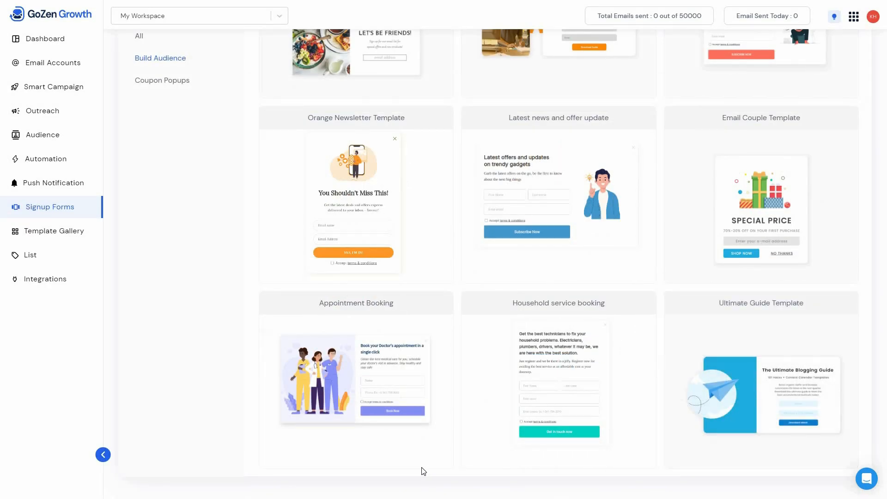
{"action": "left_click", "coordinate": [177, 83]}
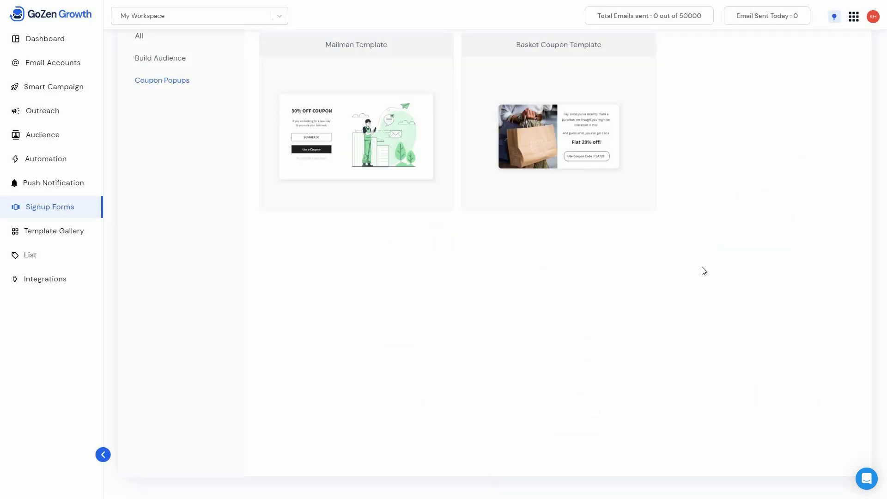
{"action": "scroll", "coordinate": [703, 271], "scroll_direction": "up", "scroll_amount": 3}
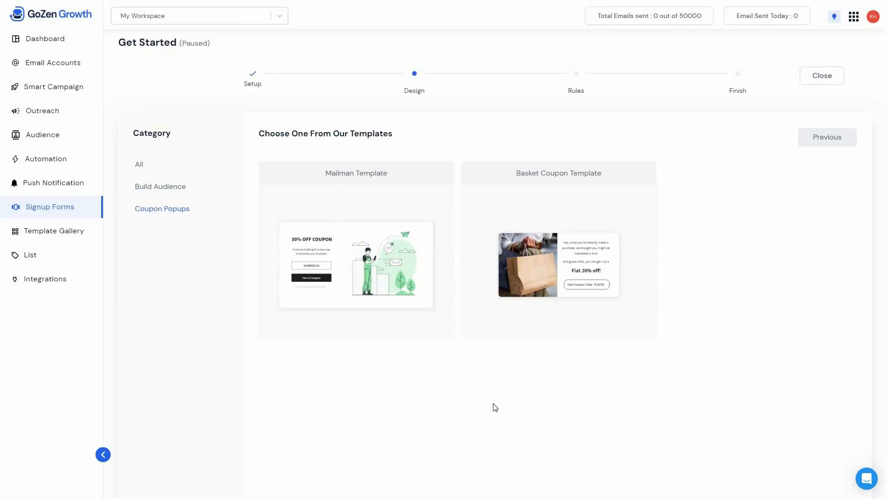
{"action": "mouse_move", "coordinate": [360, 257]}
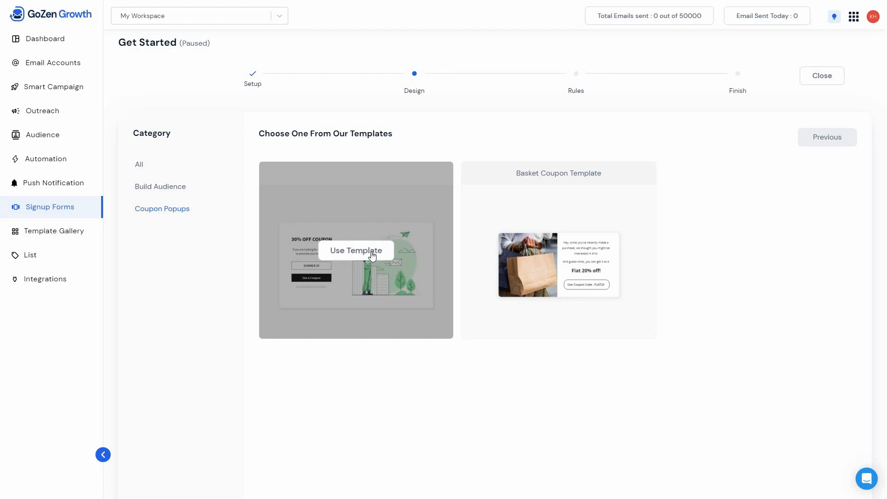
{"action": "left_click", "coordinate": [412, 317]}
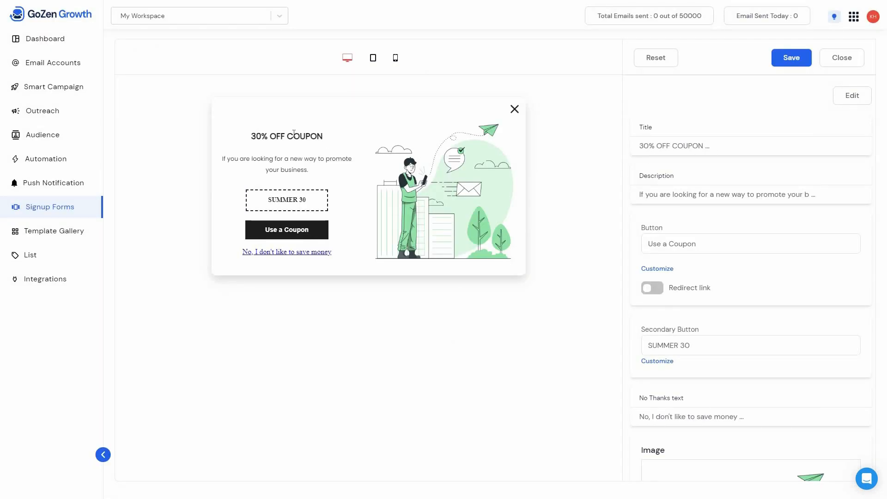
- Open the popup's title, description and button text for editing and enable the redirect link for the "Use a Coupon" button
{"action": "left_click", "coordinate": [696, 149]}
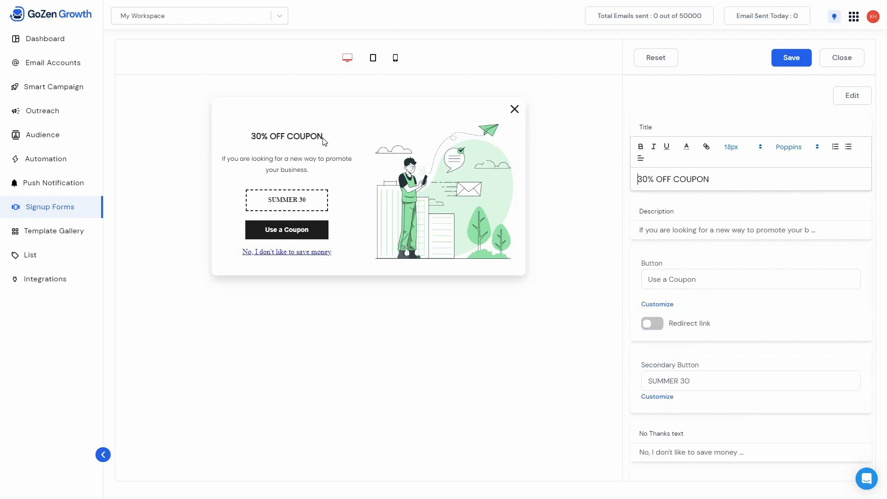
{"action": "left_click", "coordinate": [708, 230]}
{"action": "left_click", "coordinate": [697, 313]}
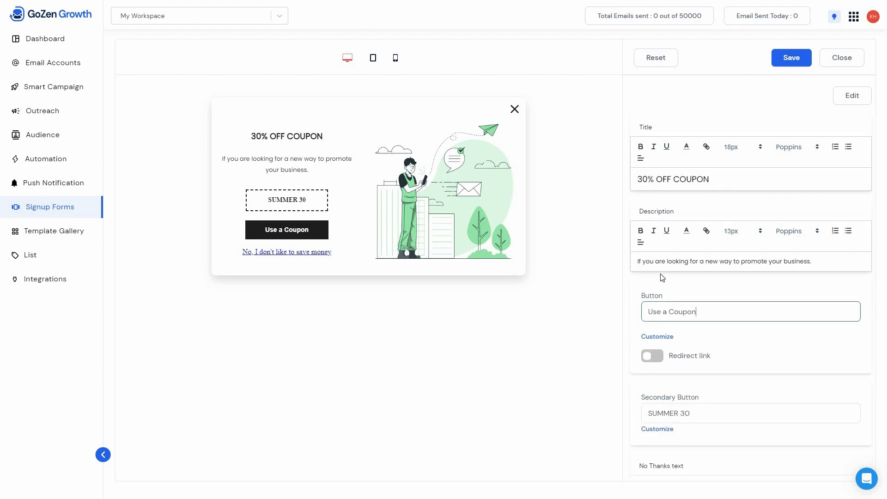
{"action": "scroll", "coordinate": [688, 263], "scroll_direction": "down", "scroll_amount": 2}
{"action": "left_click", "coordinate": [652, 263]}
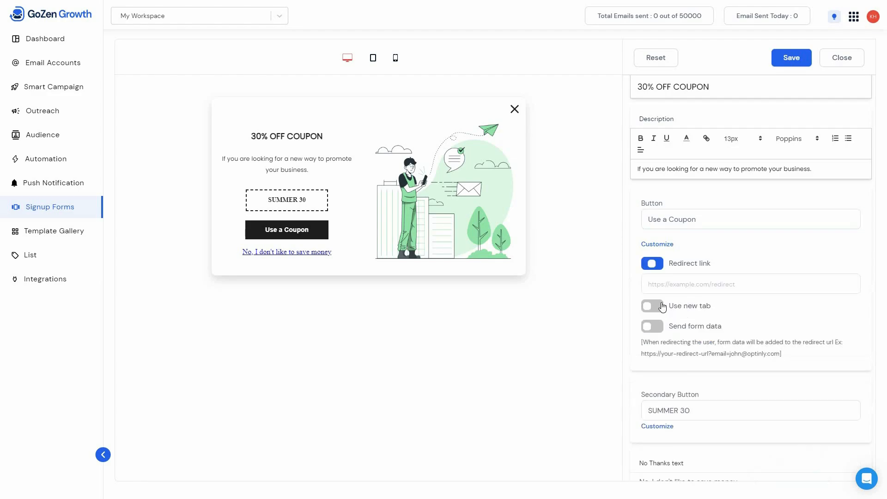
- Review the remaining popup settings and the mobile preview, save the design, and close the editor
{"action": "scroll", "coordinate": [748, 365], "scroll_direction": "down", "scroll_amount": 2}
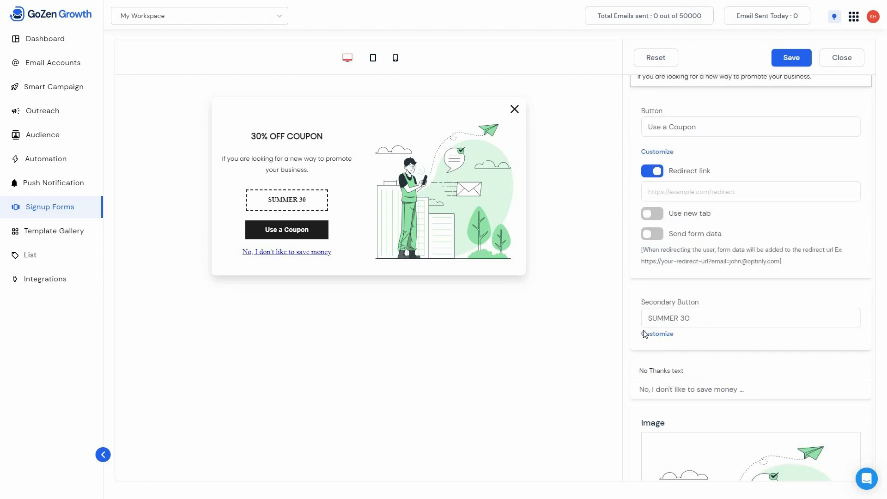
{"action": "scroll", "coordinate": [692, 351], "scroll_direction": "down", "scroll_amount": 1}
{"action": "scroll", "coordinate": [733, 369], "scroll_direction": "down", "scroll_amount": 2}
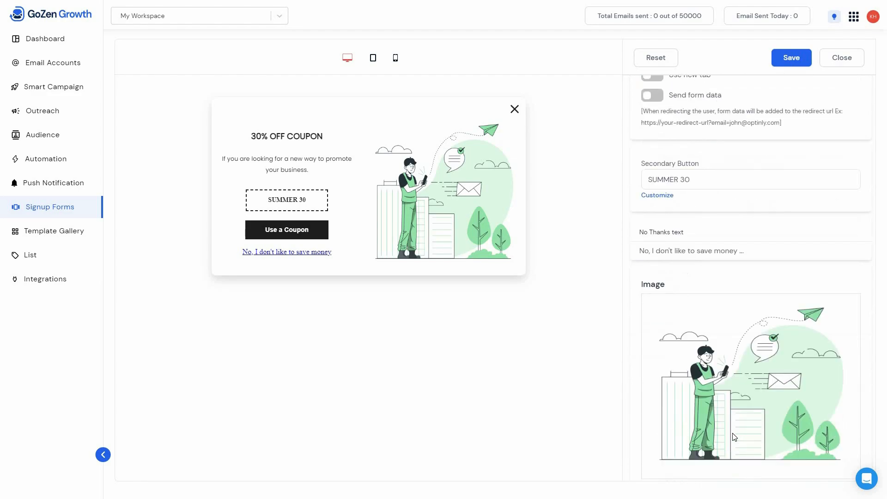
{"action": "scroll", "coordinate": [734, 440], "scroll_direction": "down", "scroll_amount": 3}
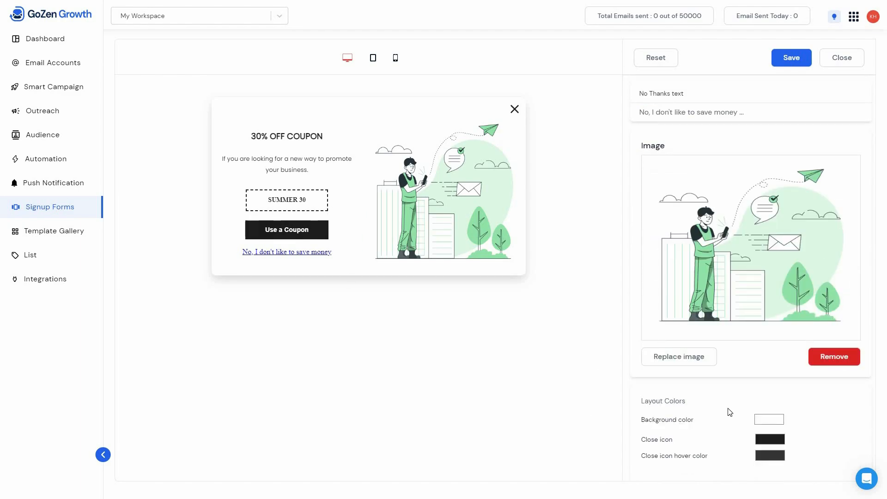
{"action": "scroll", "coordinate": [729, 411], "scroll_direction": "down", "scroll_amount": 1}
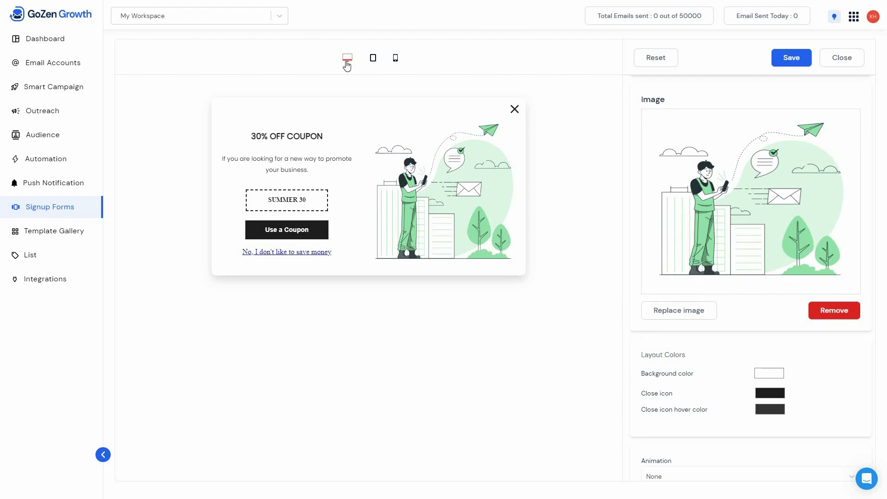
{"action": "left_click", "coordinate": [396, 62]}
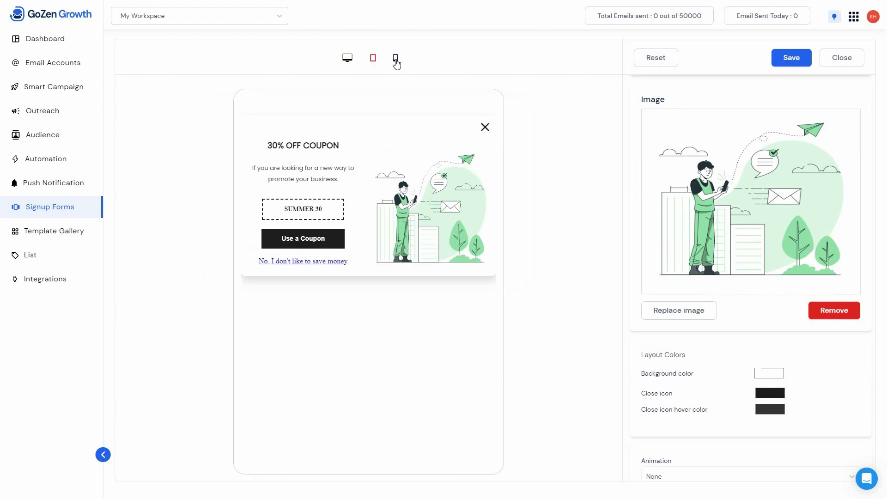
{"action": "left_click", "coordinate": [801, 61]}
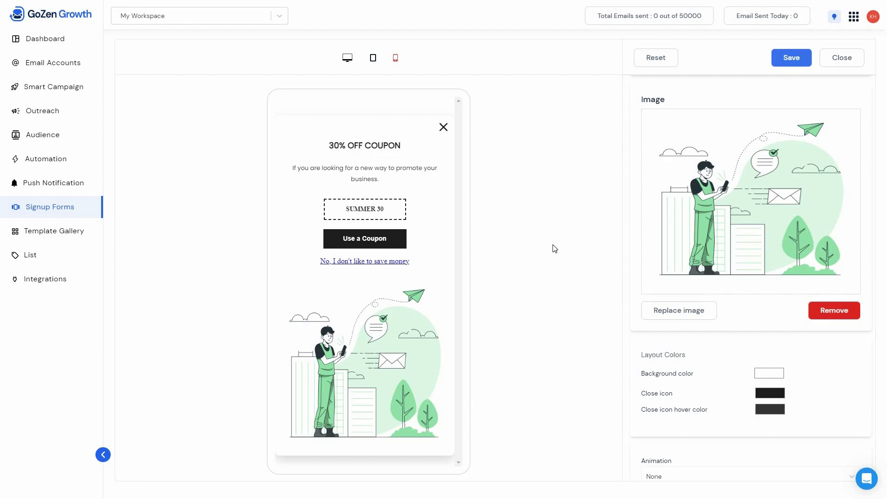
{"action": "left_click", "coordinate": [845, 62]}
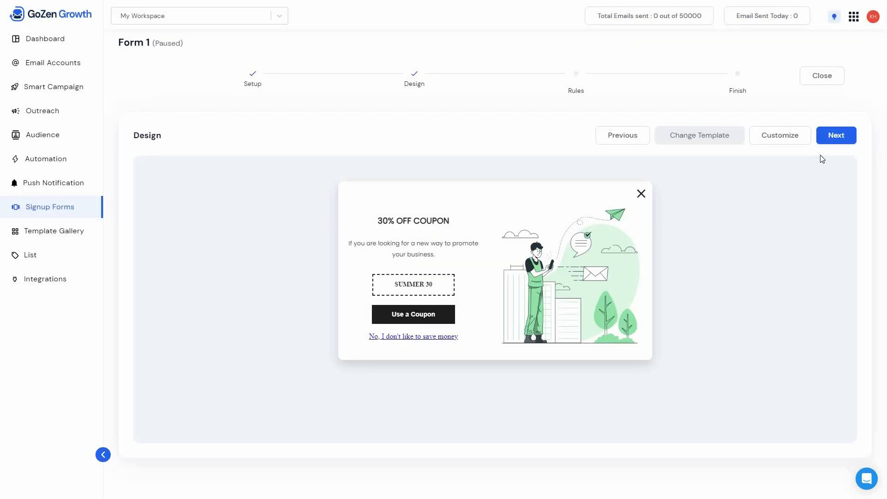
- Continue to the popup rules and select the "For Email Marketing Campaign" recipient list
{"action": "left_click", "coordinate": [845, 137]}
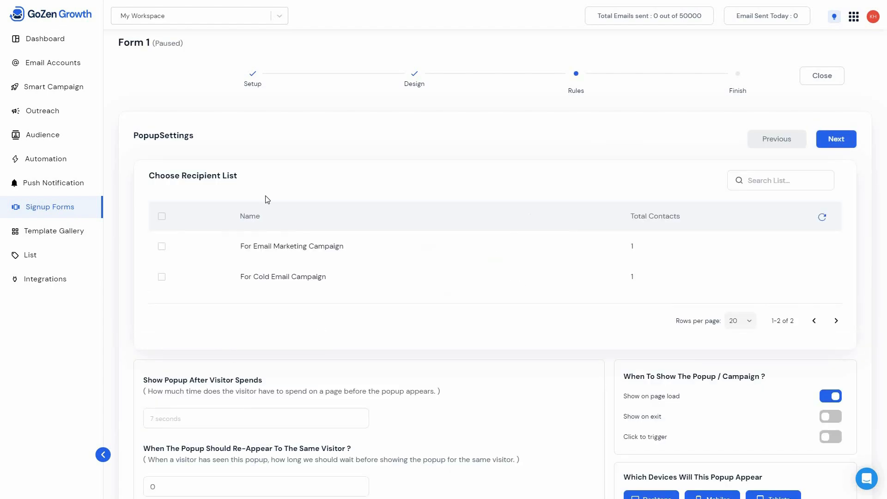
{"action": "left_click", "coordinate": [161, 247]}
{"action": "scroll", "coordinate": [220, 416], "scroll_direction": "down", "scroll_amount": 3}
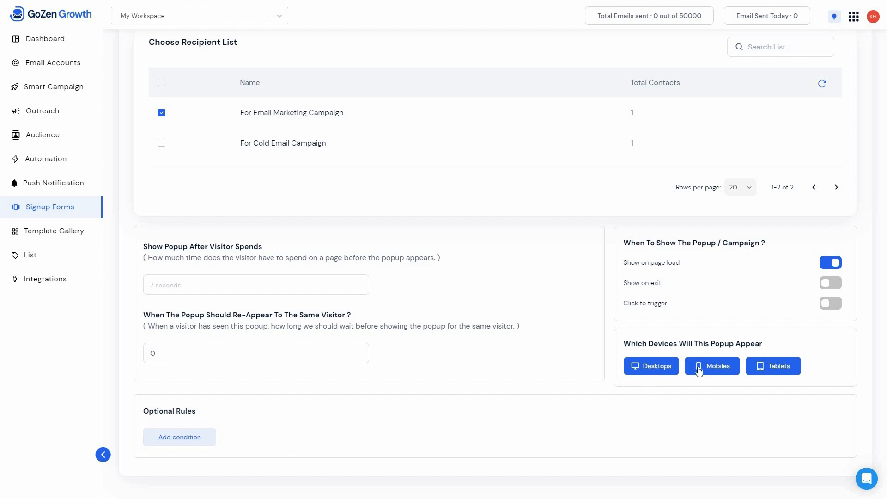
- Try limiting the popup to desktops by deselecting mobiles and tablets, and reselect both device types
{"action": "left_click", "coordinate": [713, 370]}
{"action": "left_click", "coordinate": [771, 374]}
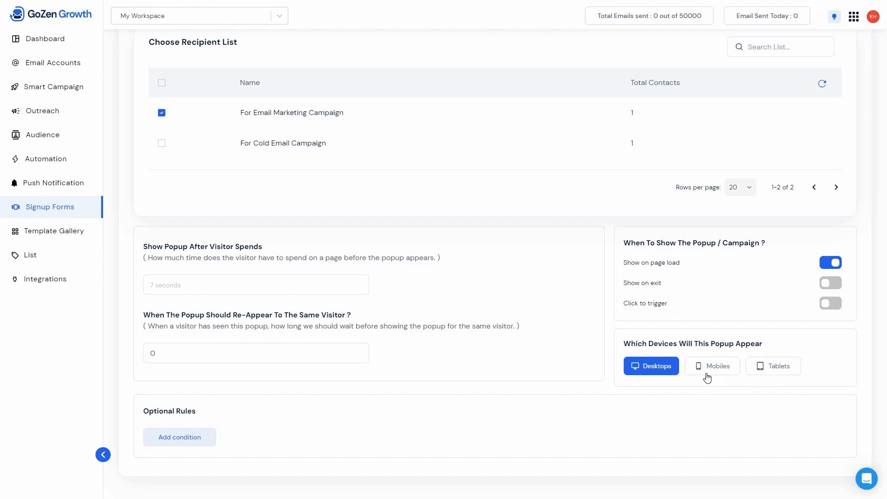
{"action": "left_click", "coordinate": [772, 373]}
- Add two URL conditions to the popup's optional rules and look at the available URL actions
{"action": "left_click", "coordinate": [193, 442]}
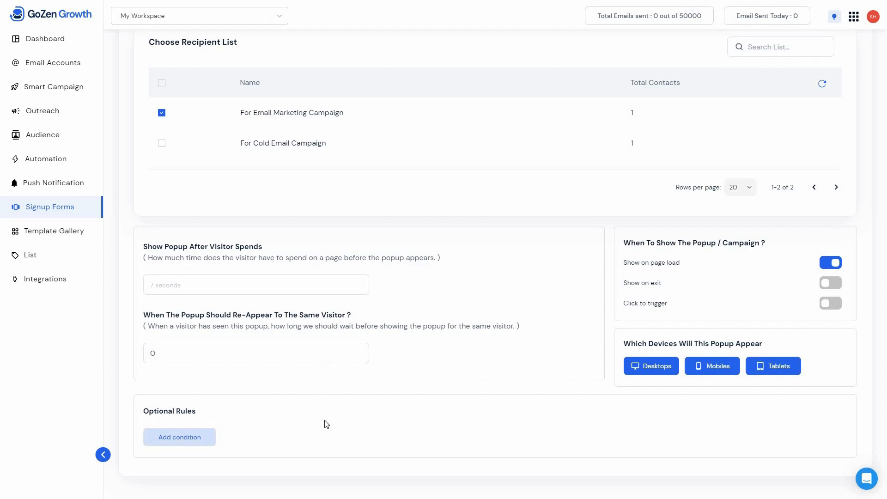
{"action": "scroll", "coordinate": [228, 416], "scroll_direction": "down", "scroll_amount": 1}
{"action": "left_click", "coordinate": [289, 407]}
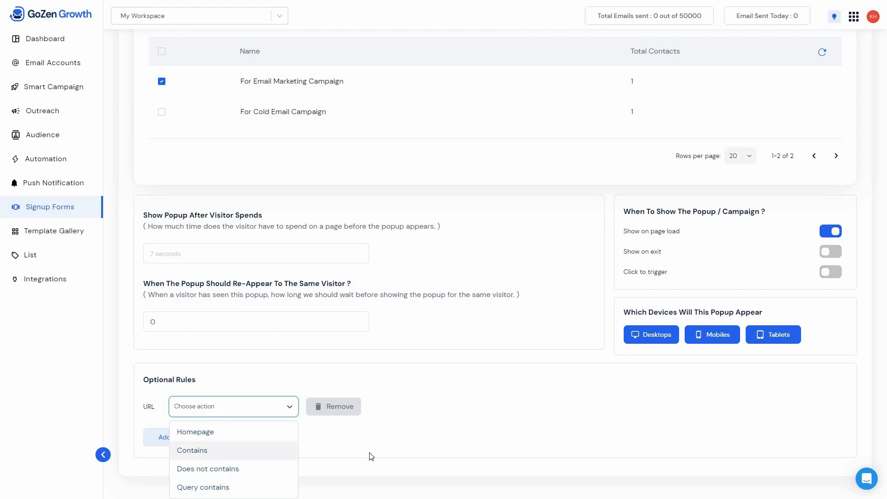
{"action": "left_click", "coordinate": [352, 440]}
{"action": "left_click", "coordinate": [192, 442]}
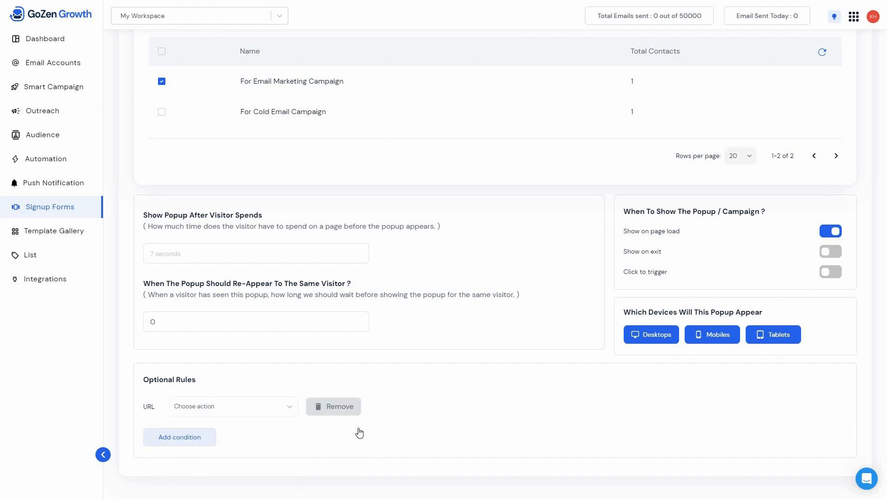
{"action": "left_click", "coordinate": [262, 436]}
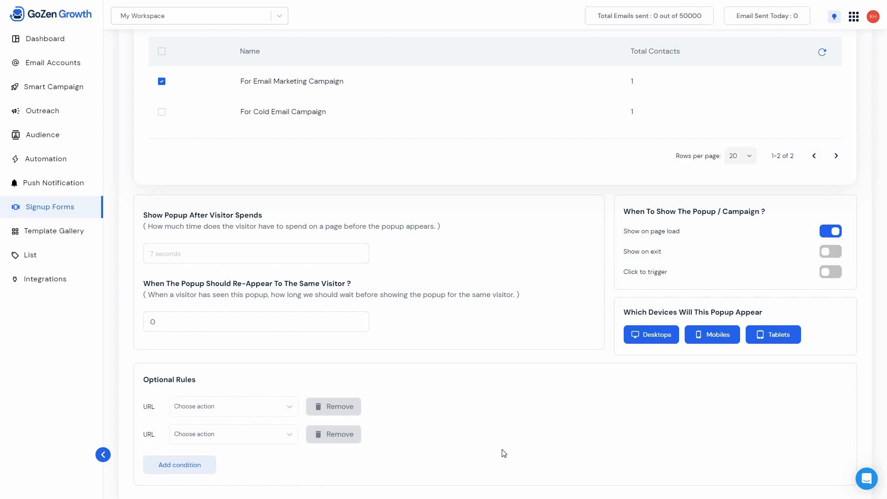
{"action": "left_click", "coordinate": [487, 378]}
- Continue to the installation stage, review the embed script and form summary, and save Form 1
{"action": "scroll", "coordinate": [488, 382], "scroll_direction": "up", "scroll_amount": 5}
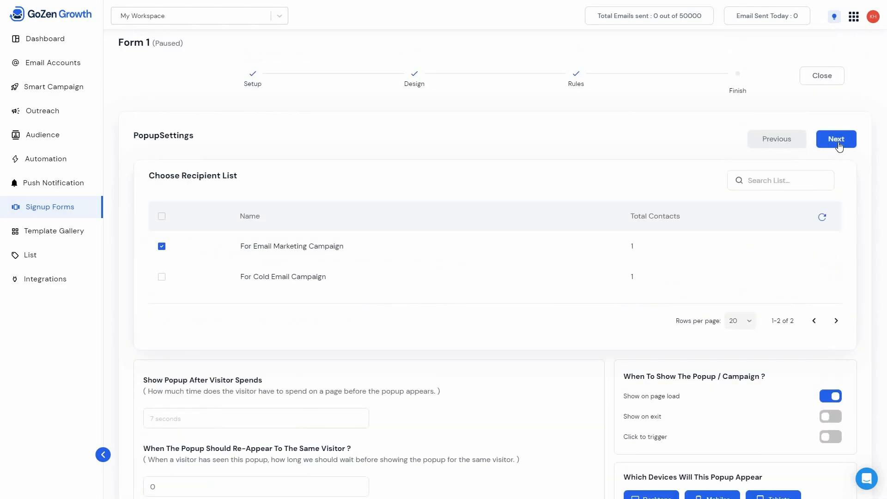
{"action": "scroll", "coordinate": [398, 429], "scroll_direction": "down", "scroll_amount": 3}
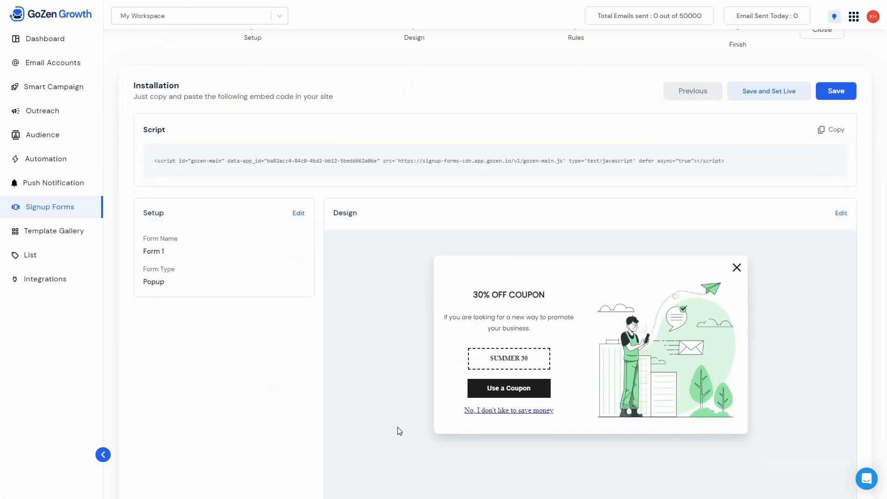
{"action": "scroll", "coordinate": [338, 216], "scroll_direction": "up", "scroll_amount": 2}
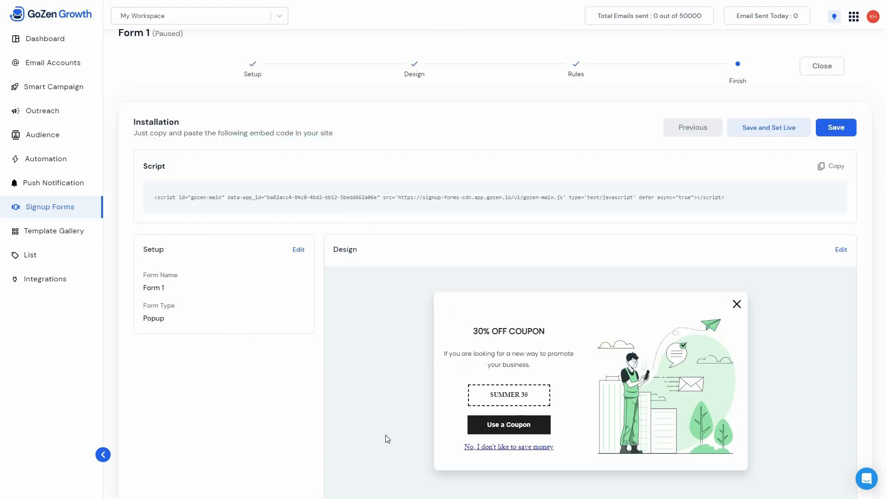
{"action": "scroll", "coordinate": [805, 129], "scroll_direction": "down", "scroll_amount": 1}
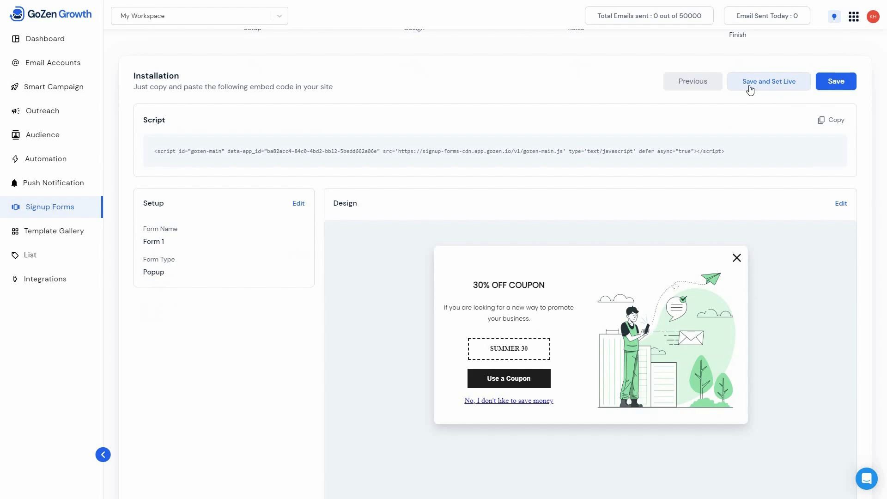
{"action": "left_click", "coordinate": [833, 88]}
- Look at the email Template Gallery and the contact lists, and open the Integrations page
{"action": "left_click", "coordinate": [67, 236]}
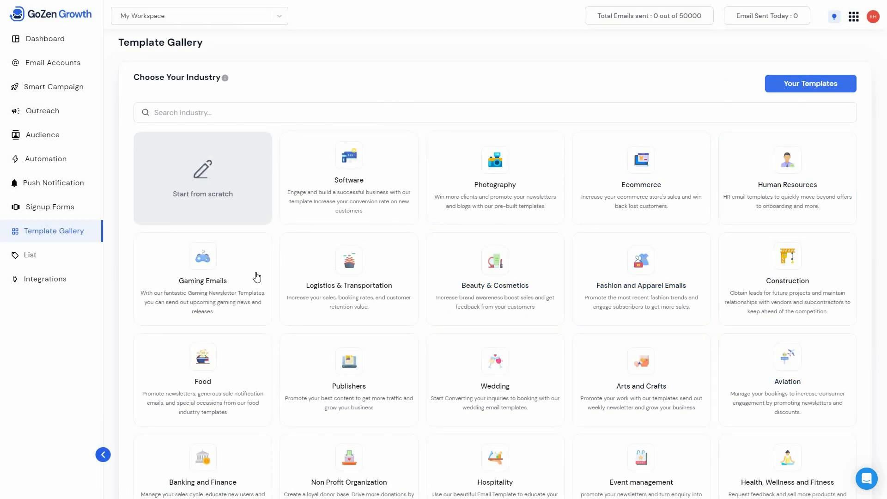
{"action": "left_click", "coordinate": [38, 264]}
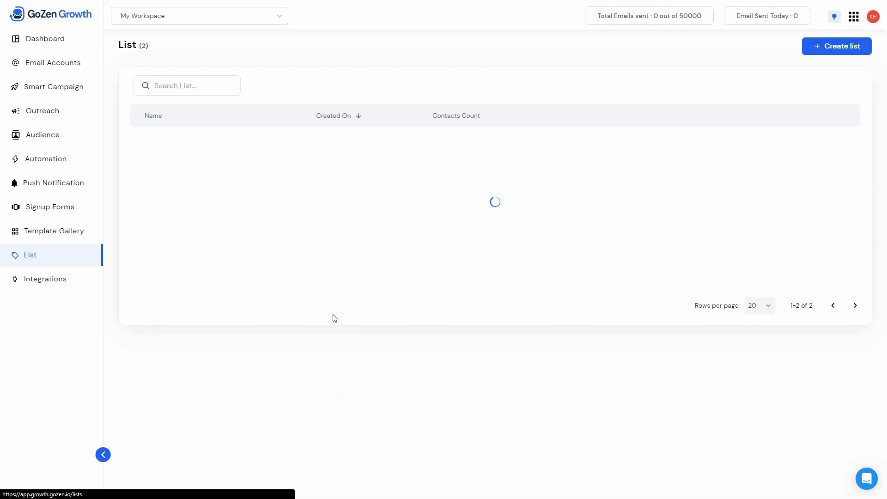
{"action": "left_click", "coordinate": [93, 278]}
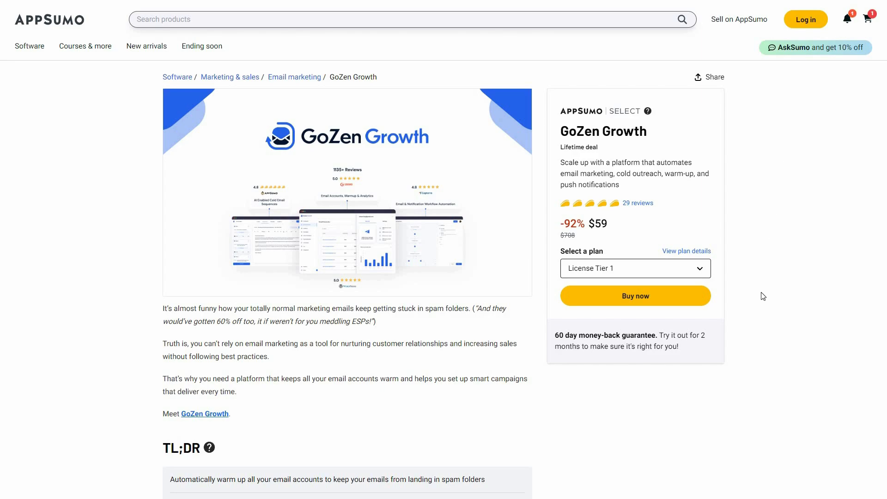
- Switch to the GoZen Growth page on AppSumo and compare the plan features, including License Tier 4 and License Tier 5
{"action": "scroll", "coordinate": [762, 319], "scroll_direction": "down", "scroll_amount": 3}
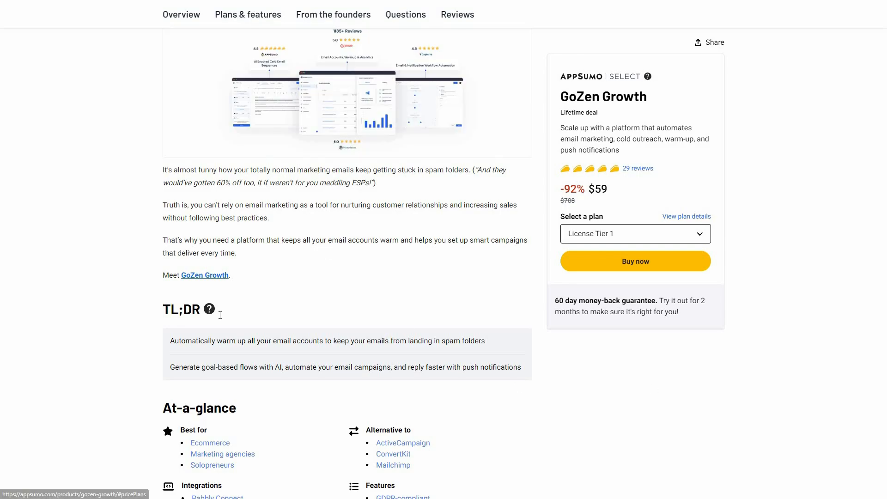
{"action": "left_click", "coordinate": [253, 15]}
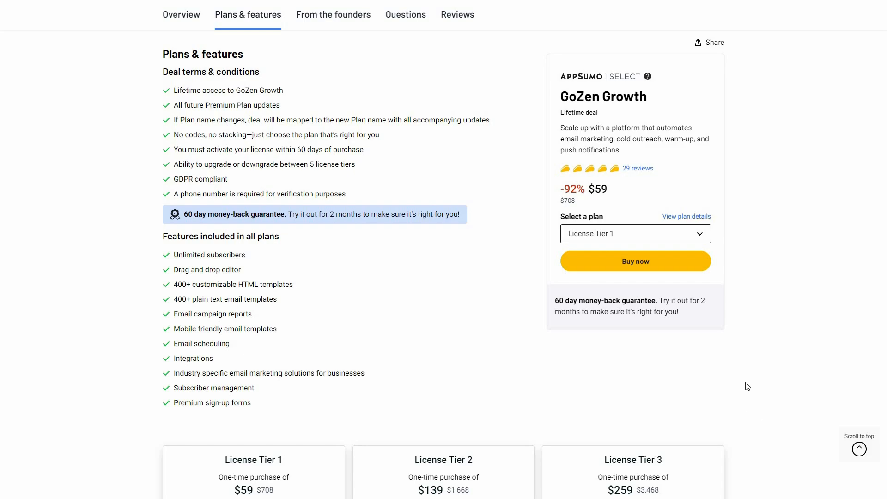
{"action": "scroll", "coordinate": [745, 401], "scroll_direction": "down", "scroll_amount": 6}
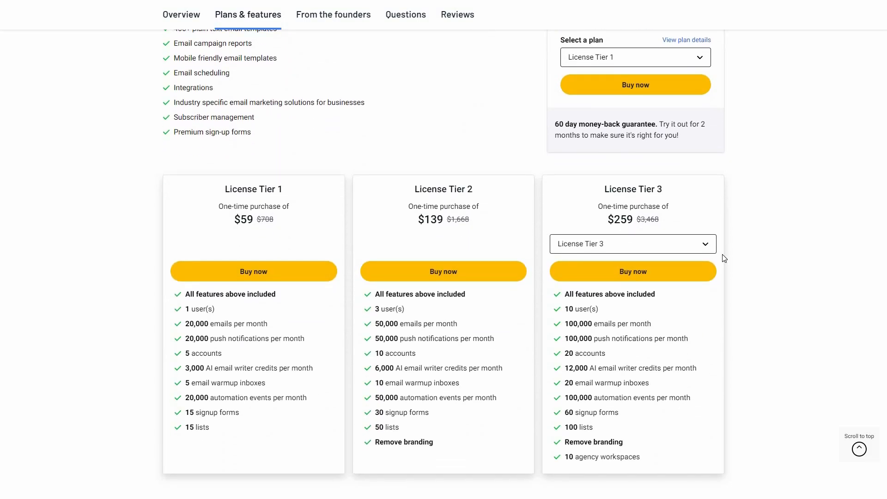
{"action": "left_click", "coordinate": [623, 245]}
{"action": "left_click", "coordinate": [623, 285]}
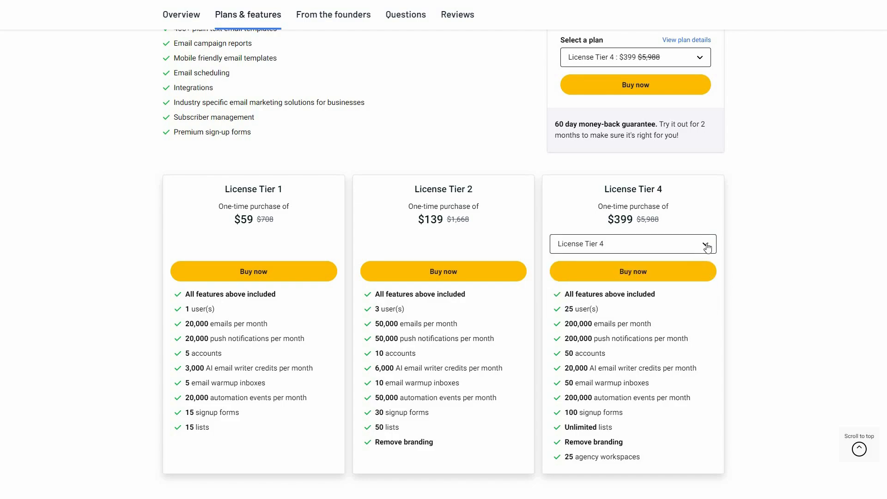
{"action": "left_click", "coordinate": [706, 245]}
{"action": "key", "text": "Return"}
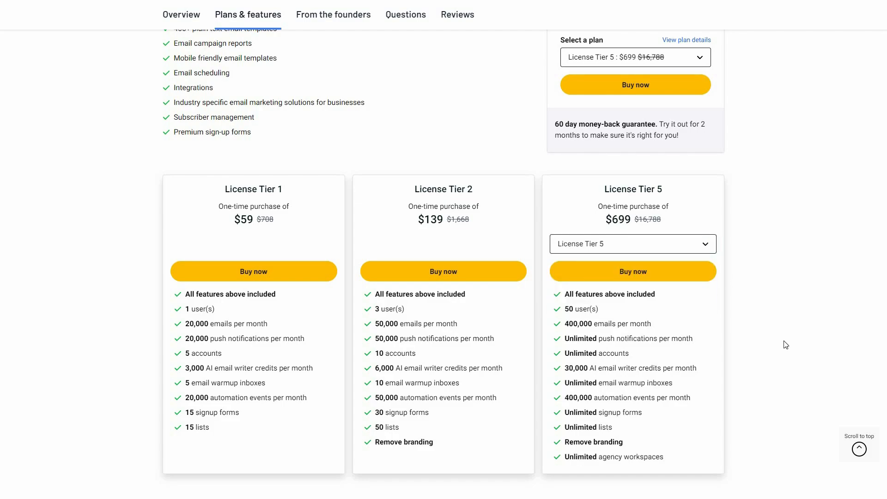